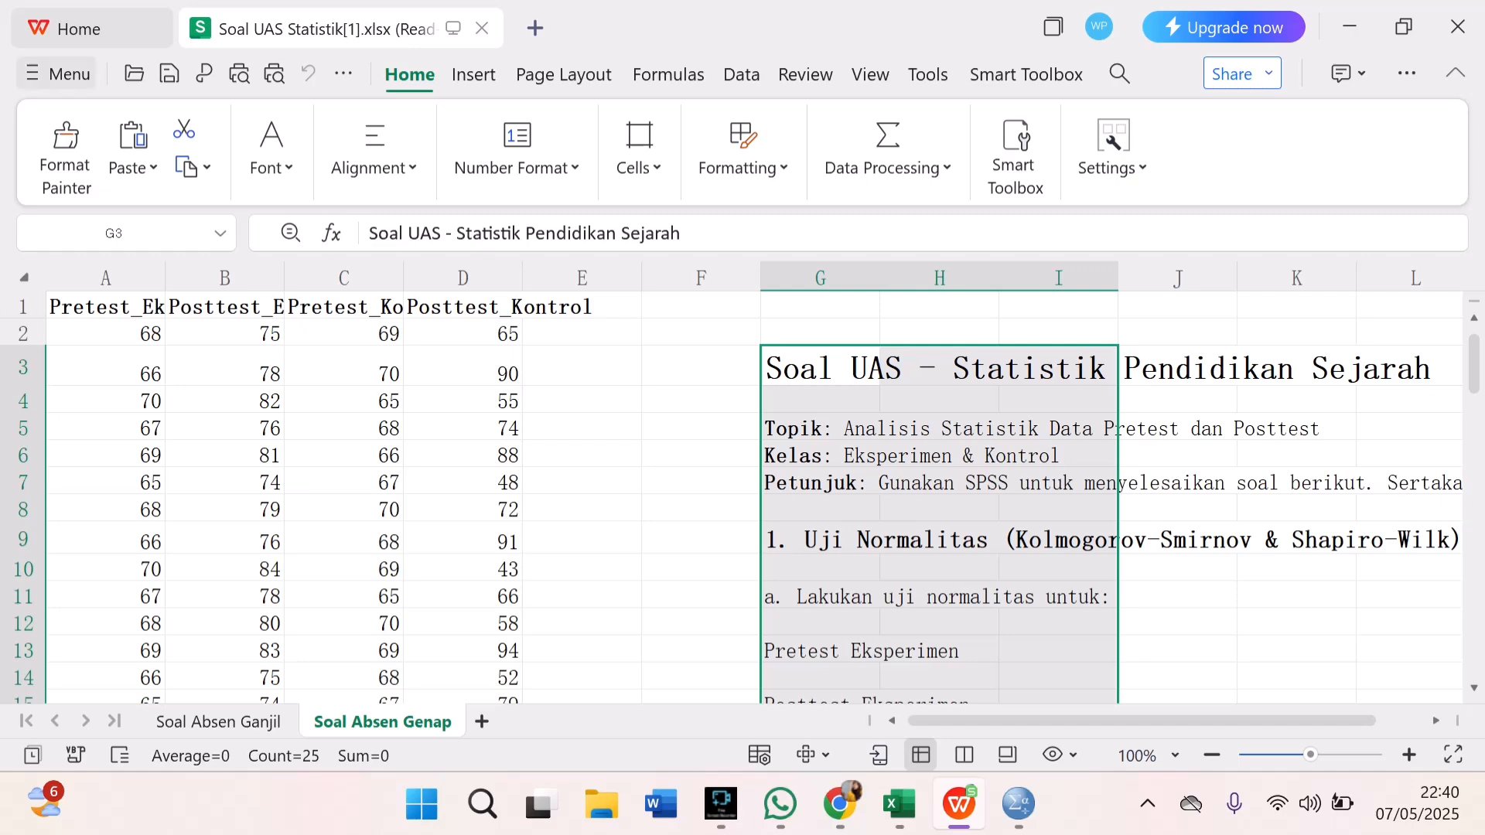
Step: Read through the Soal Absen Genap exam questions on the normality and paired samples t-tests
scroll(742, 495, down, 1)
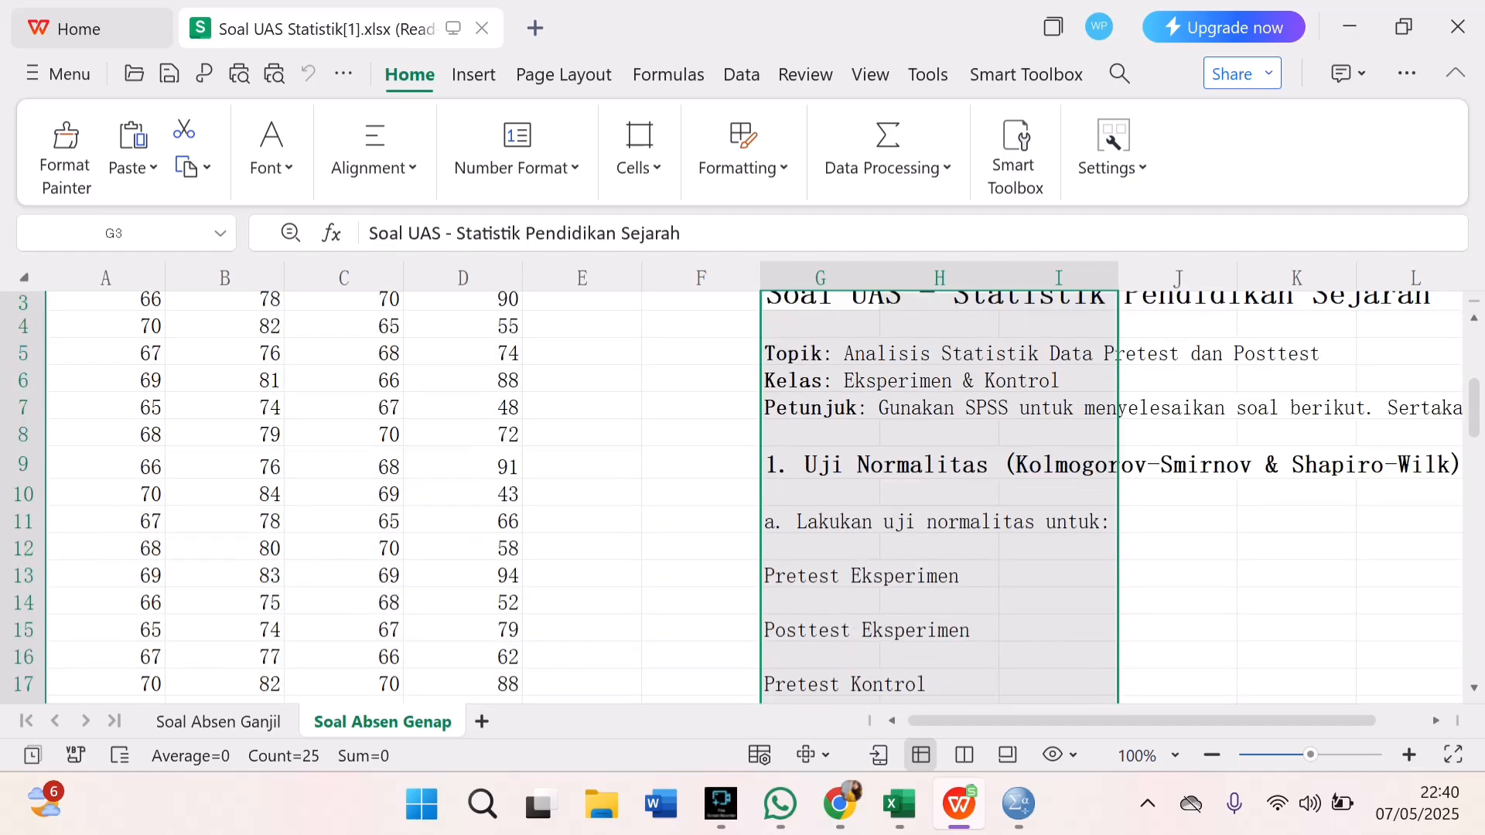
scroll(742, 495, up, 1)
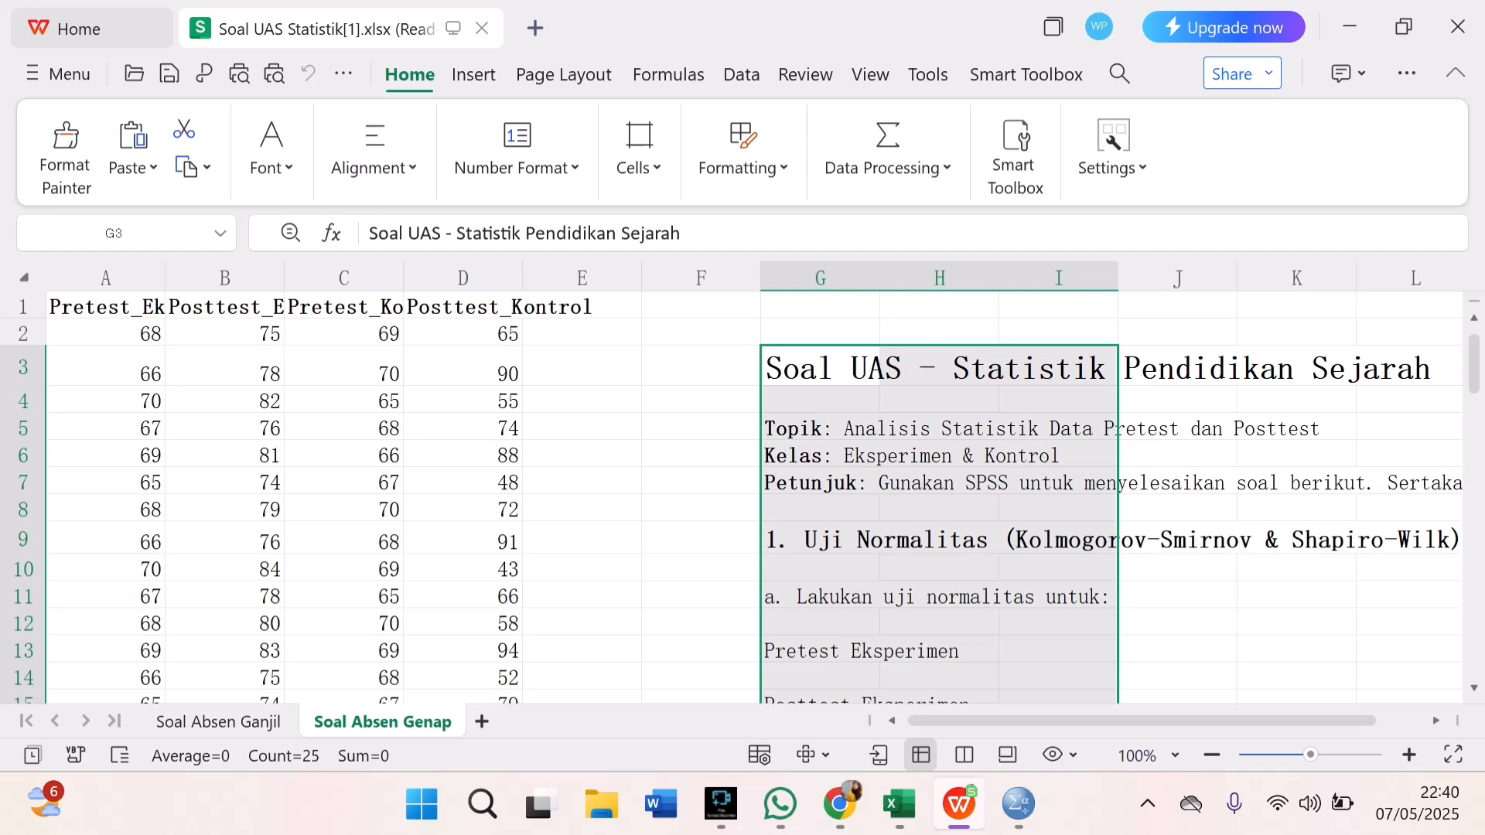
drag(1058, 539, 1284, 541)
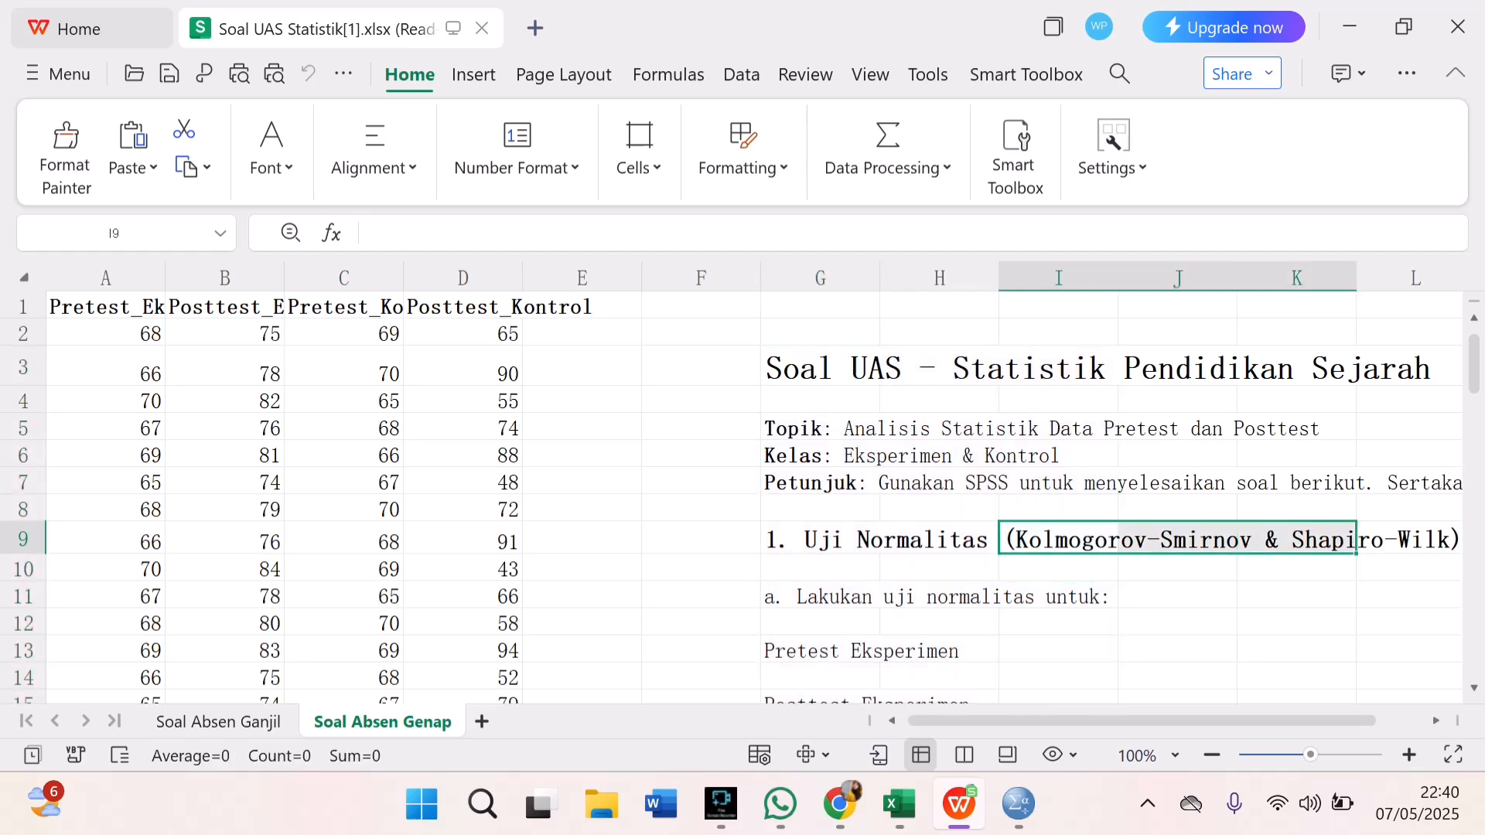
click(1177, 567)
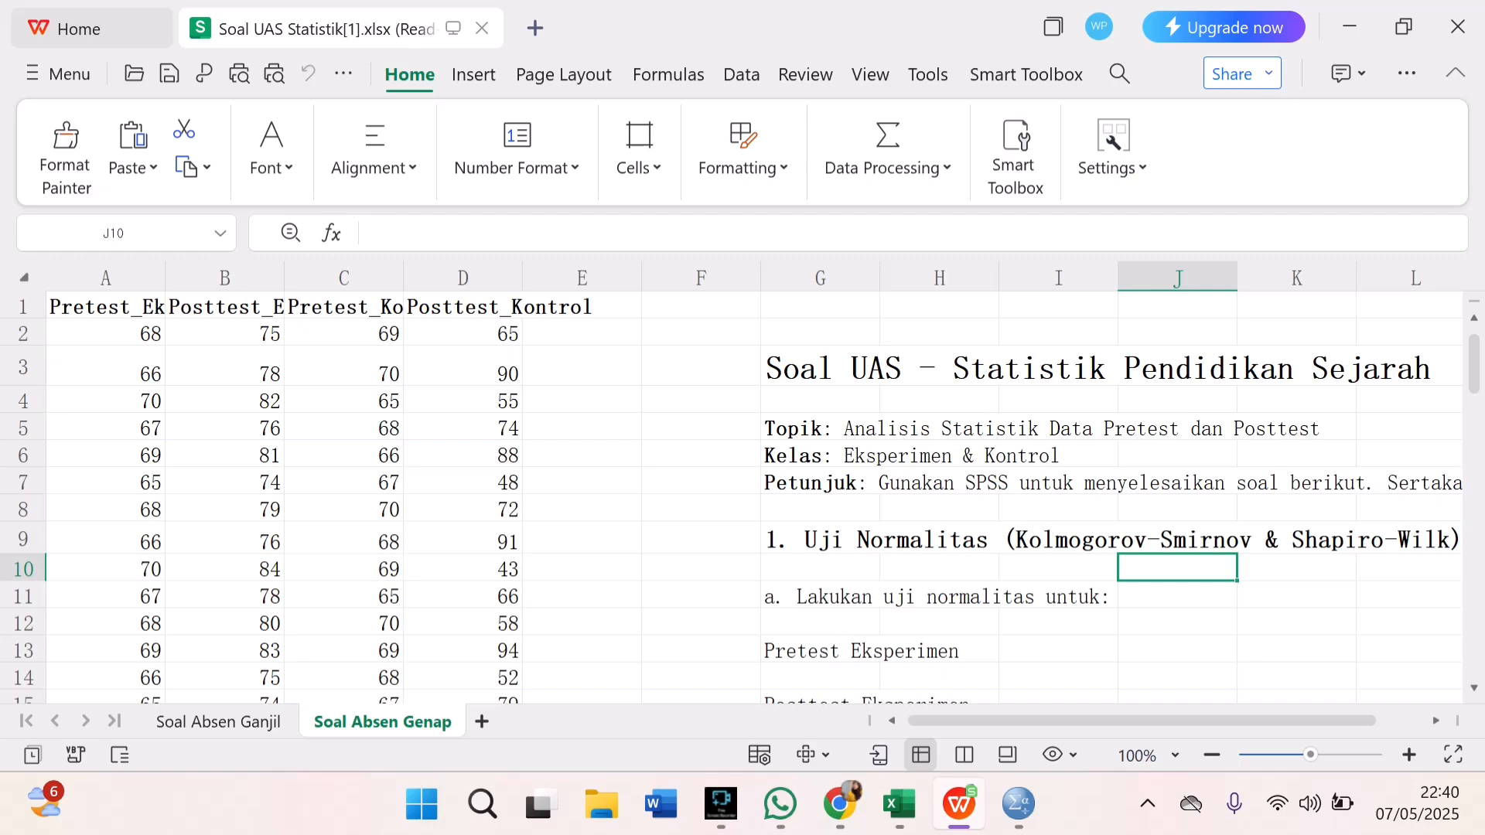
scroll(742, 495, down, 8)
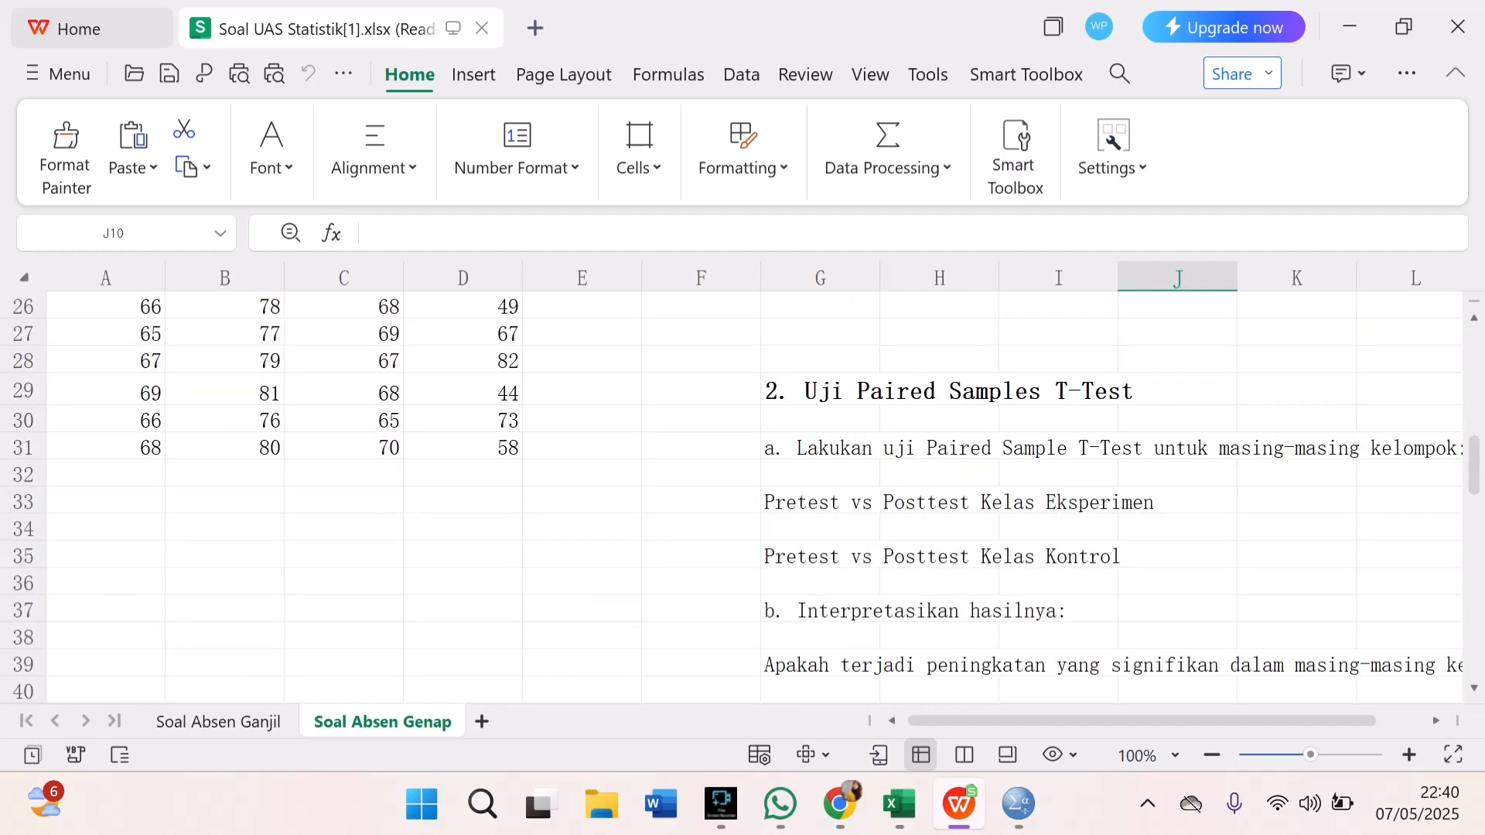
scroll(742, 495, up, 8)
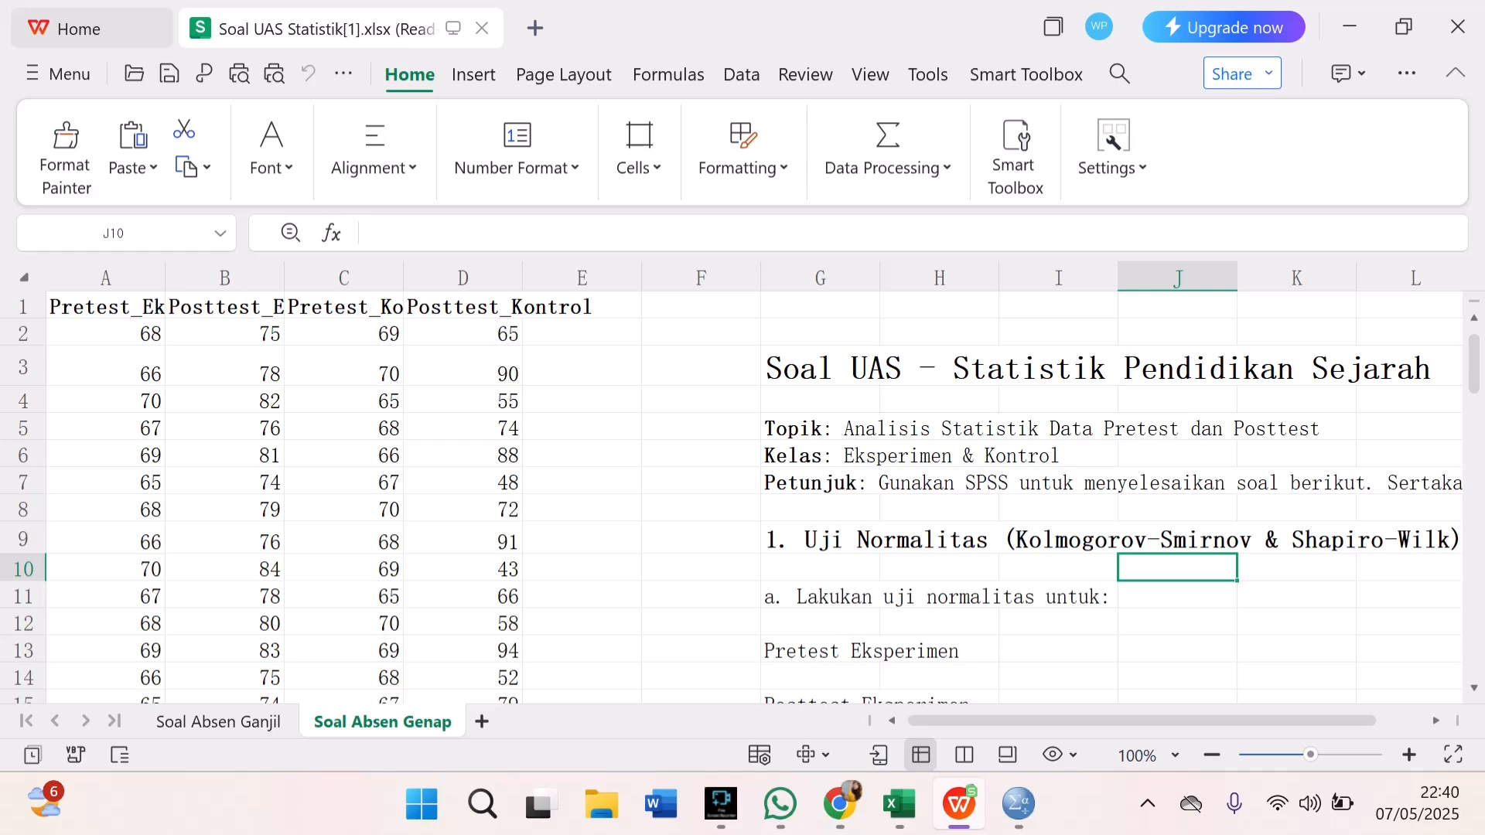
Step: Switch to Excel, open the Book1 workbook and copy the stacked scores and group codes in F2:G121
click(899, 804)
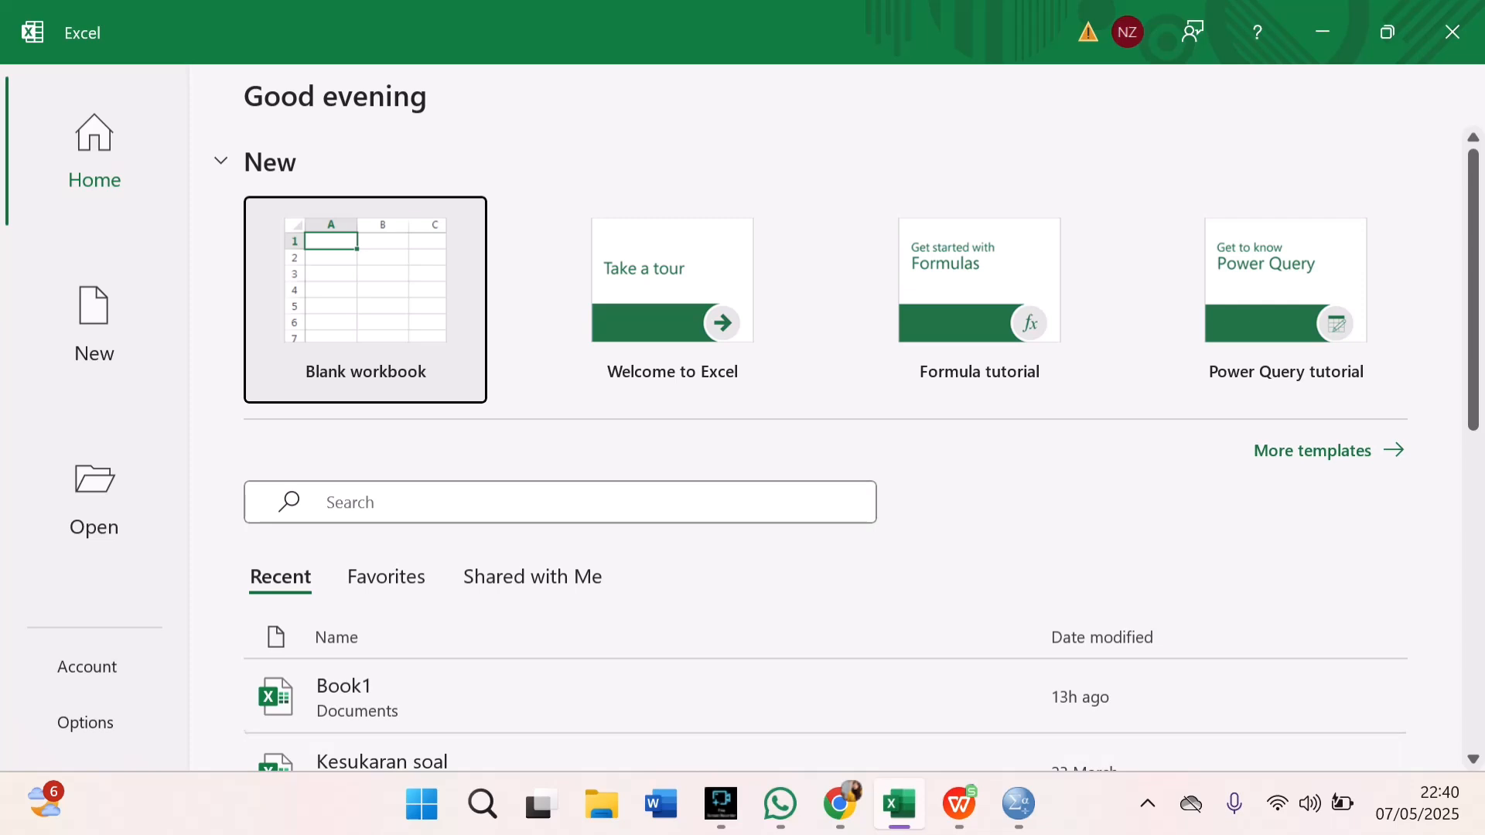
click(348, 693)
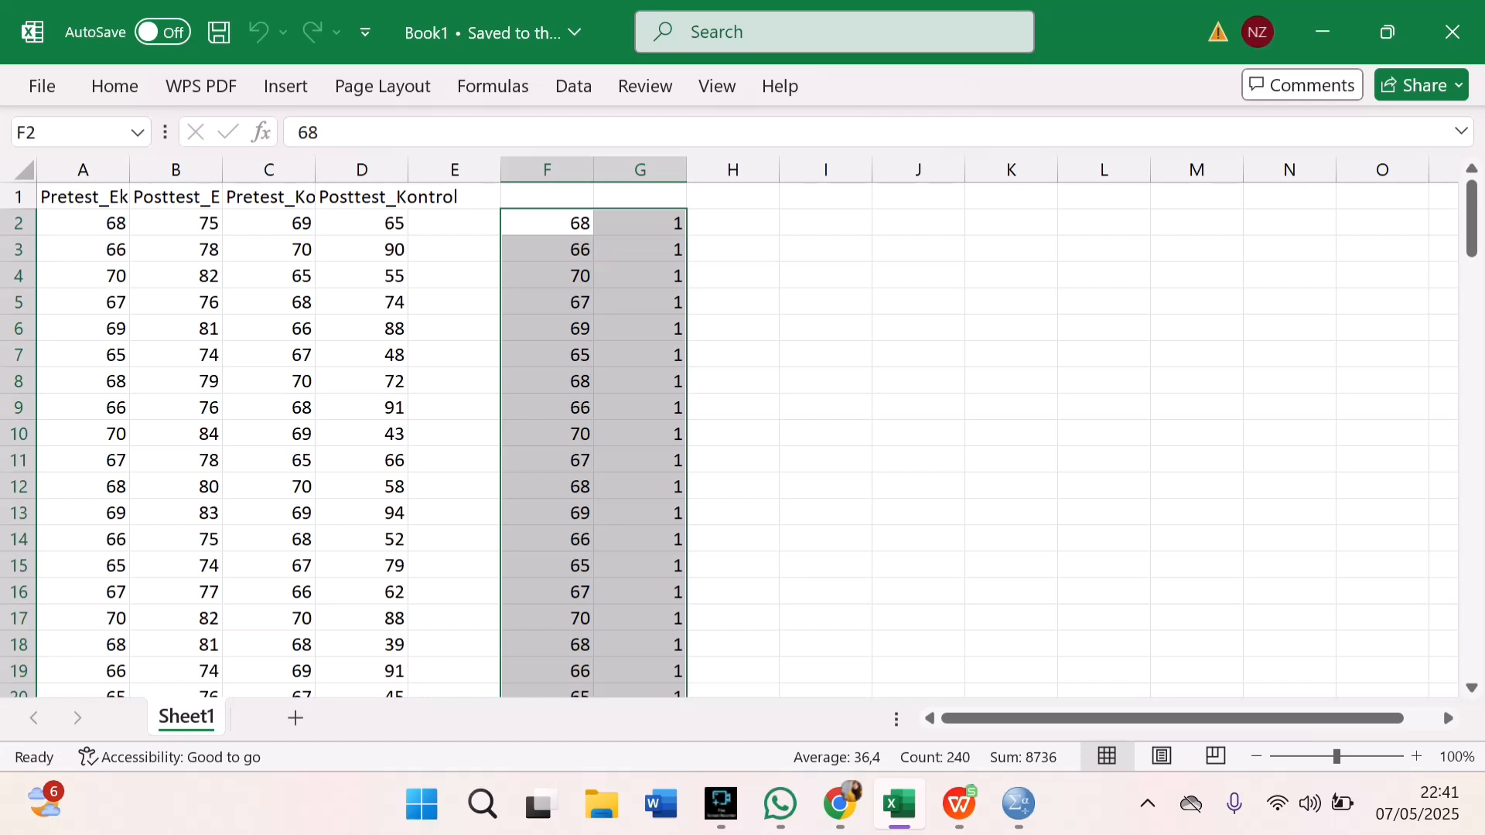
scroll(743, 433, down, 9)
scroll(742, 433, up, 3)
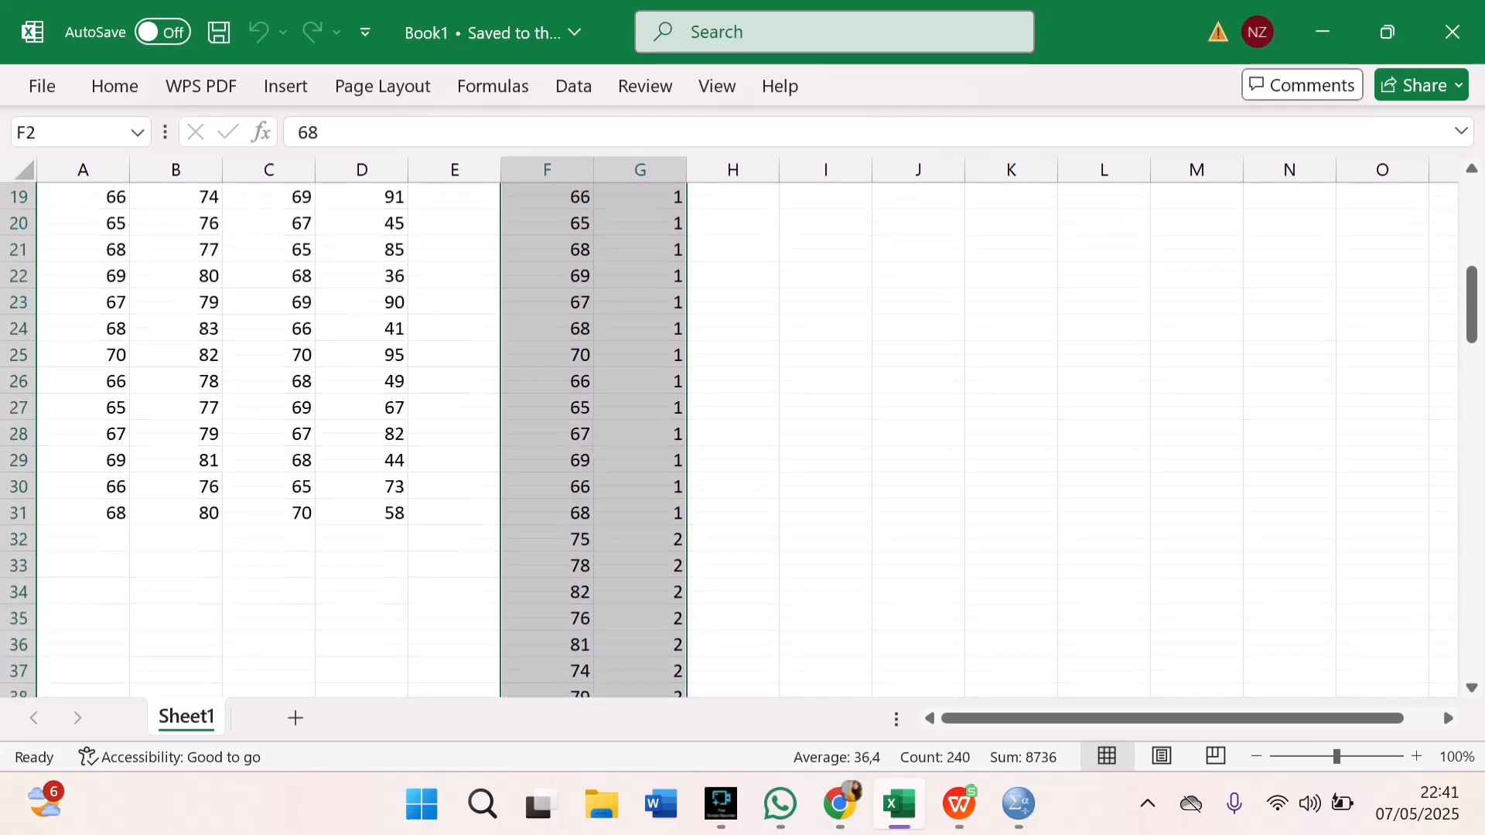
scroll(742, 433, up, 6)
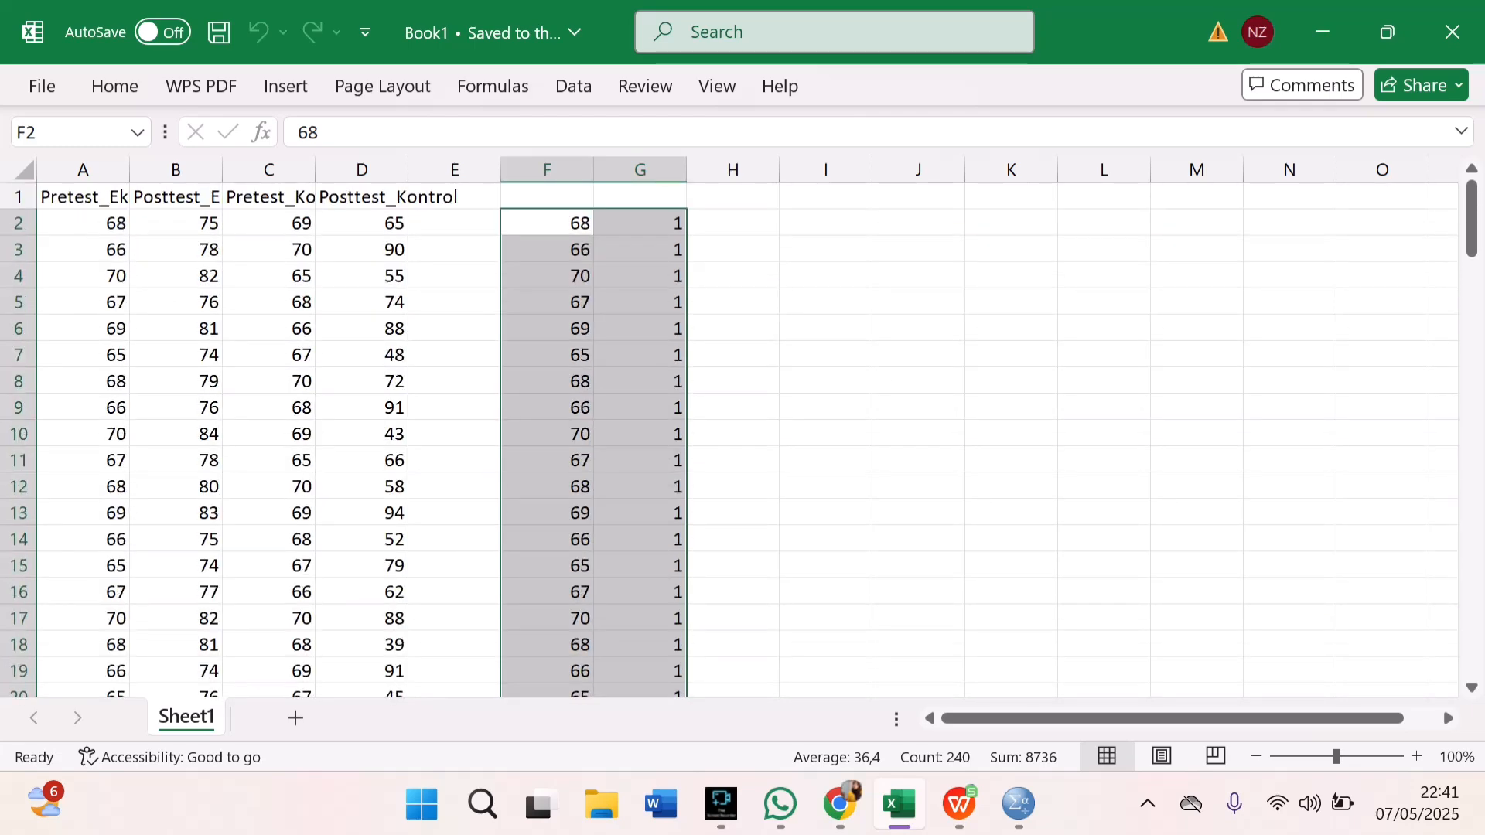
scroll(742, 433, down, 14)
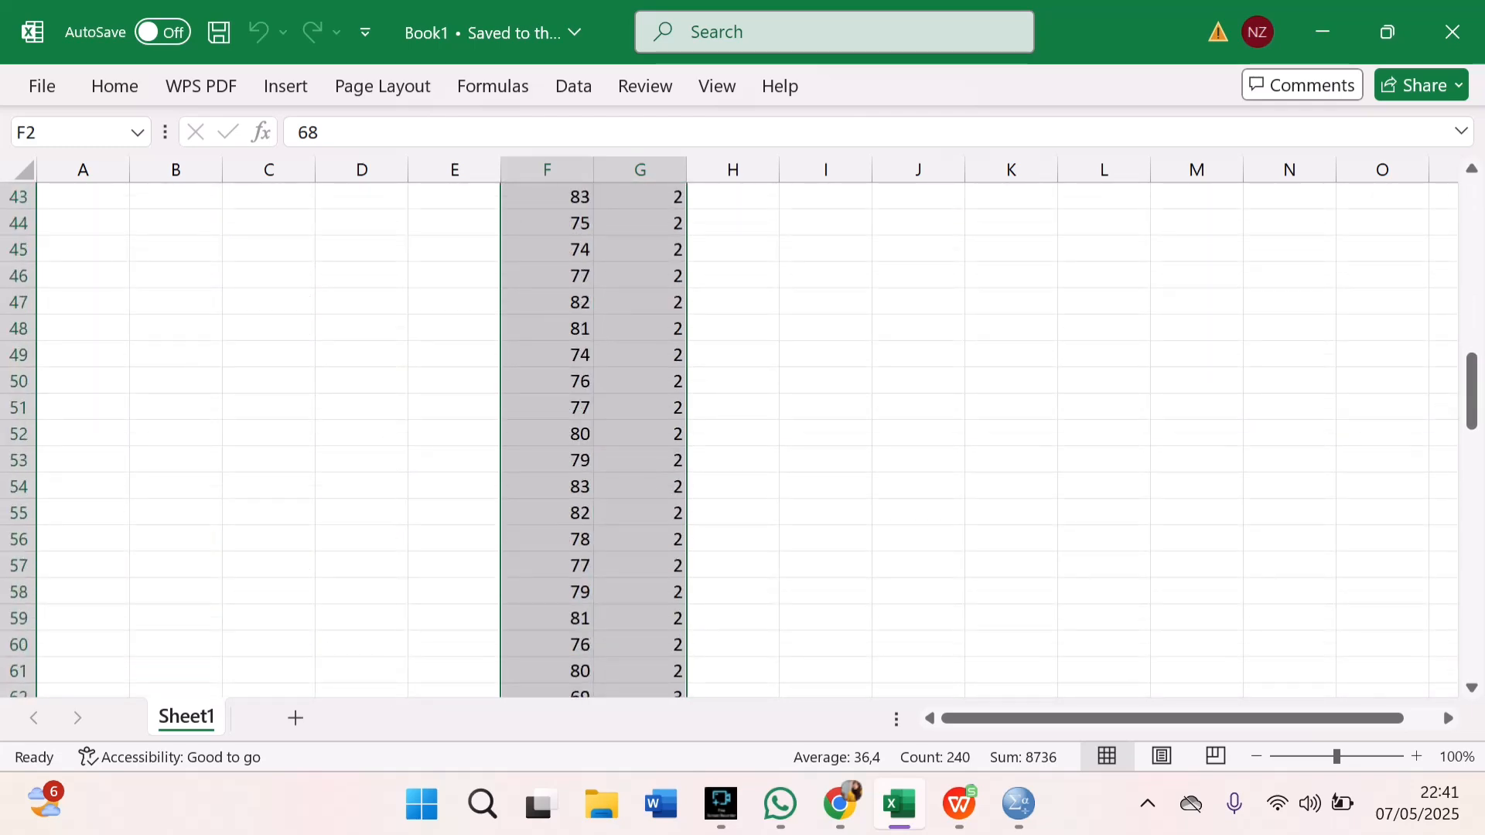
scroll(743, 433, up, 14)
scroll(742, 433, down, 8)
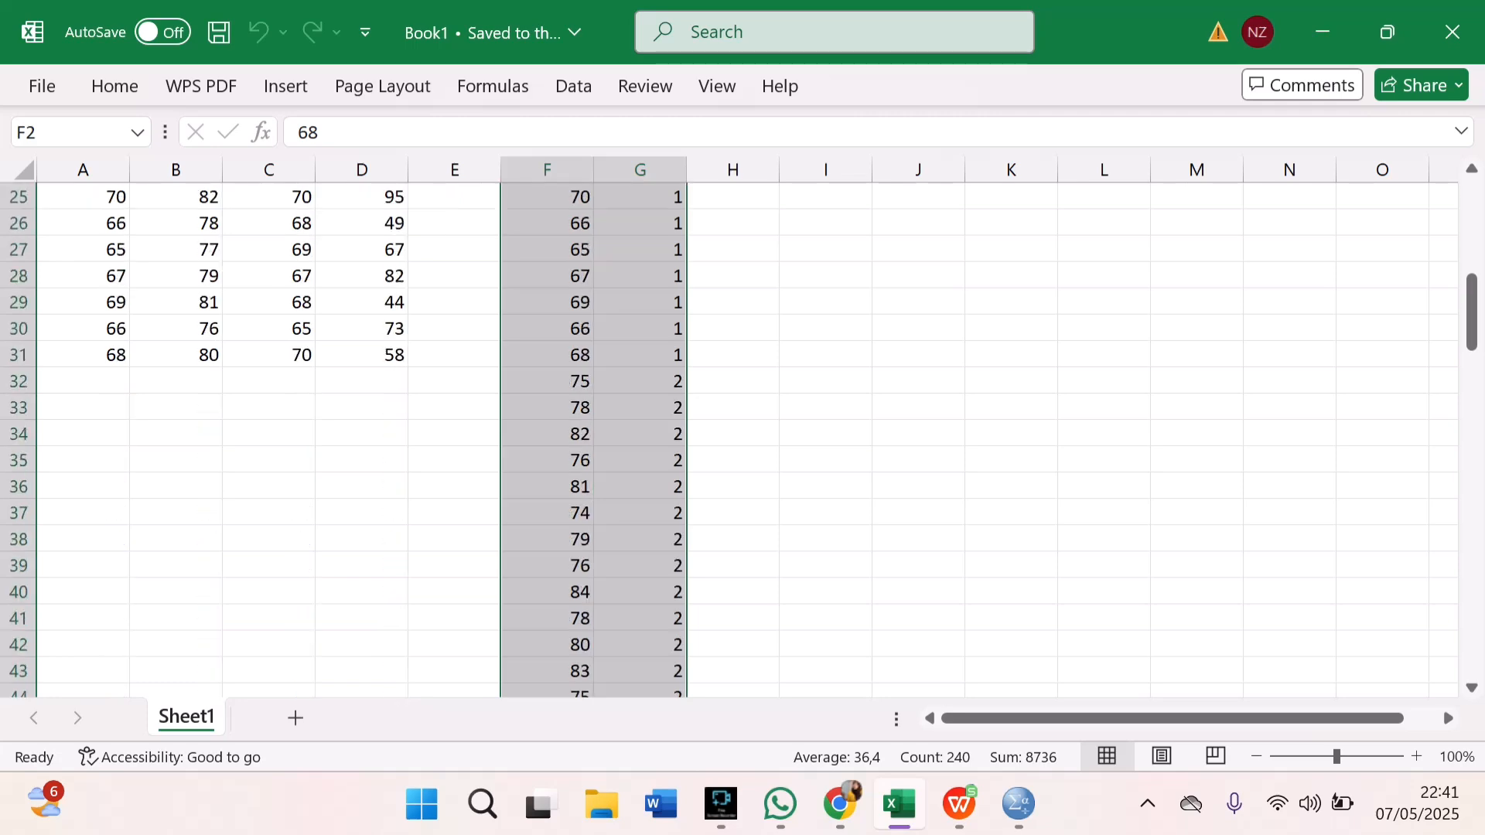
scroll(743, 433, down, 20)
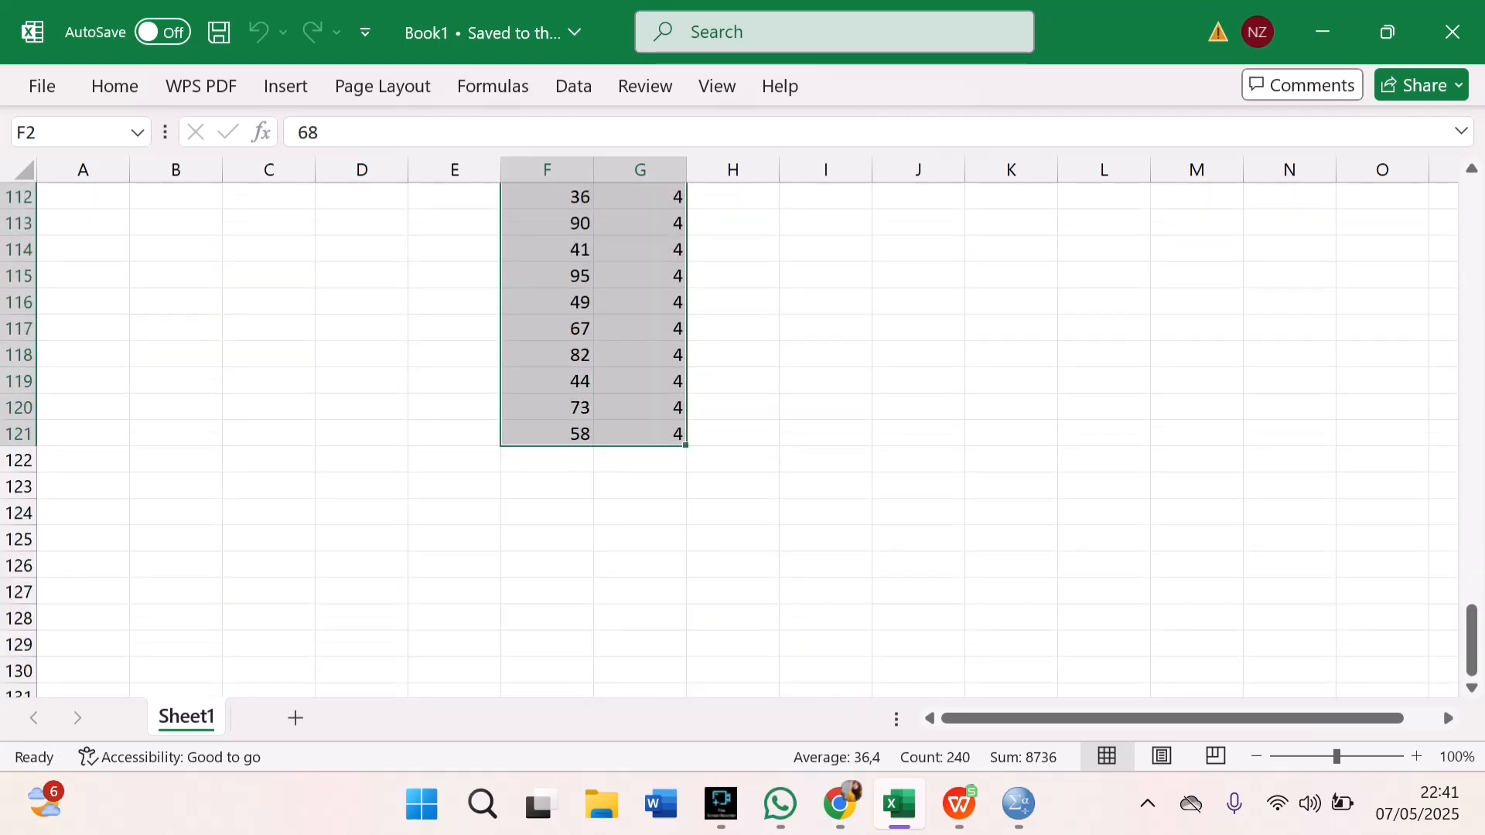
right_click(650, 309)
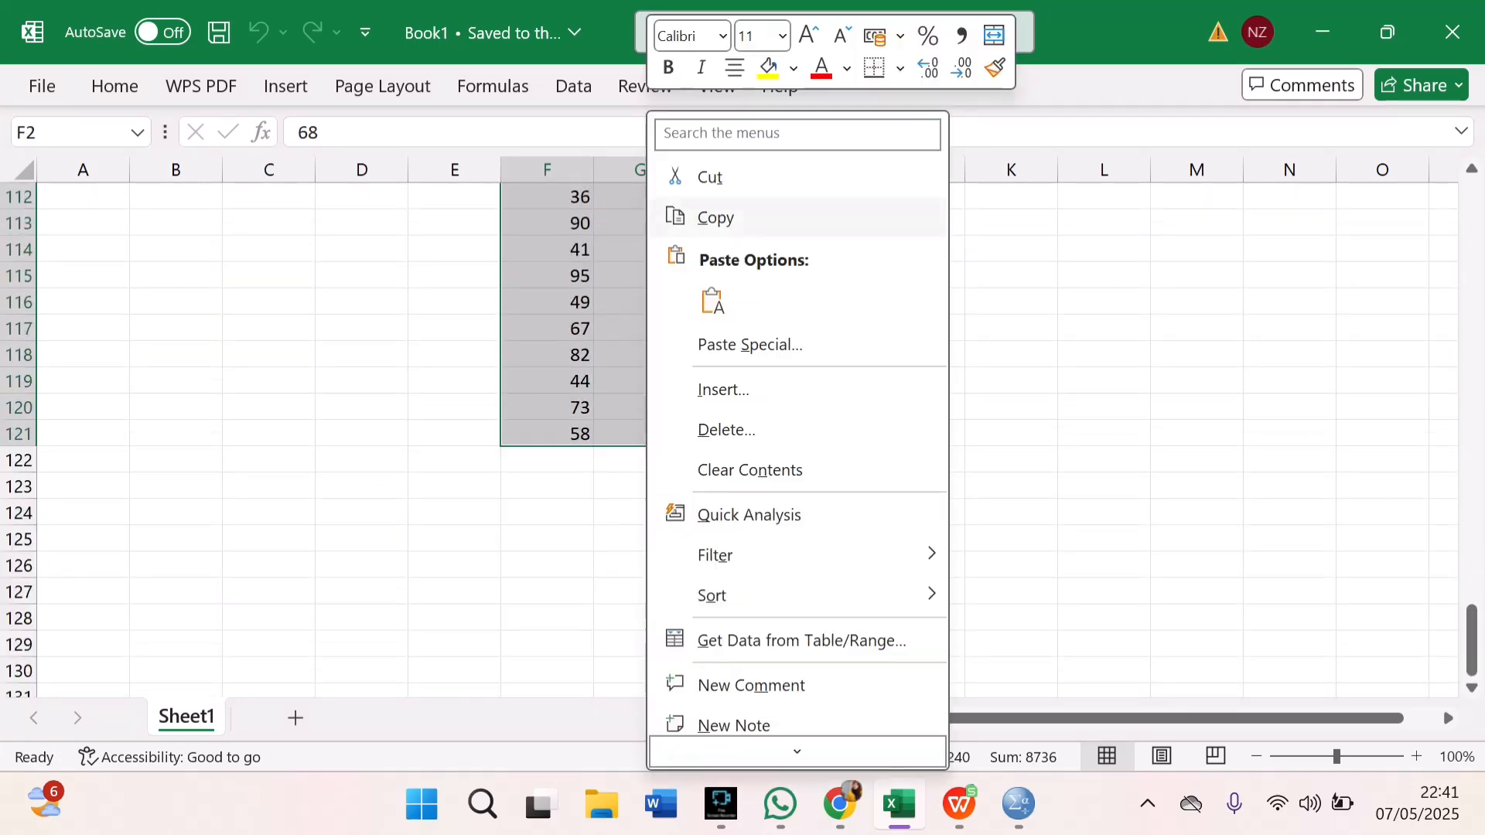
click(712, 216)
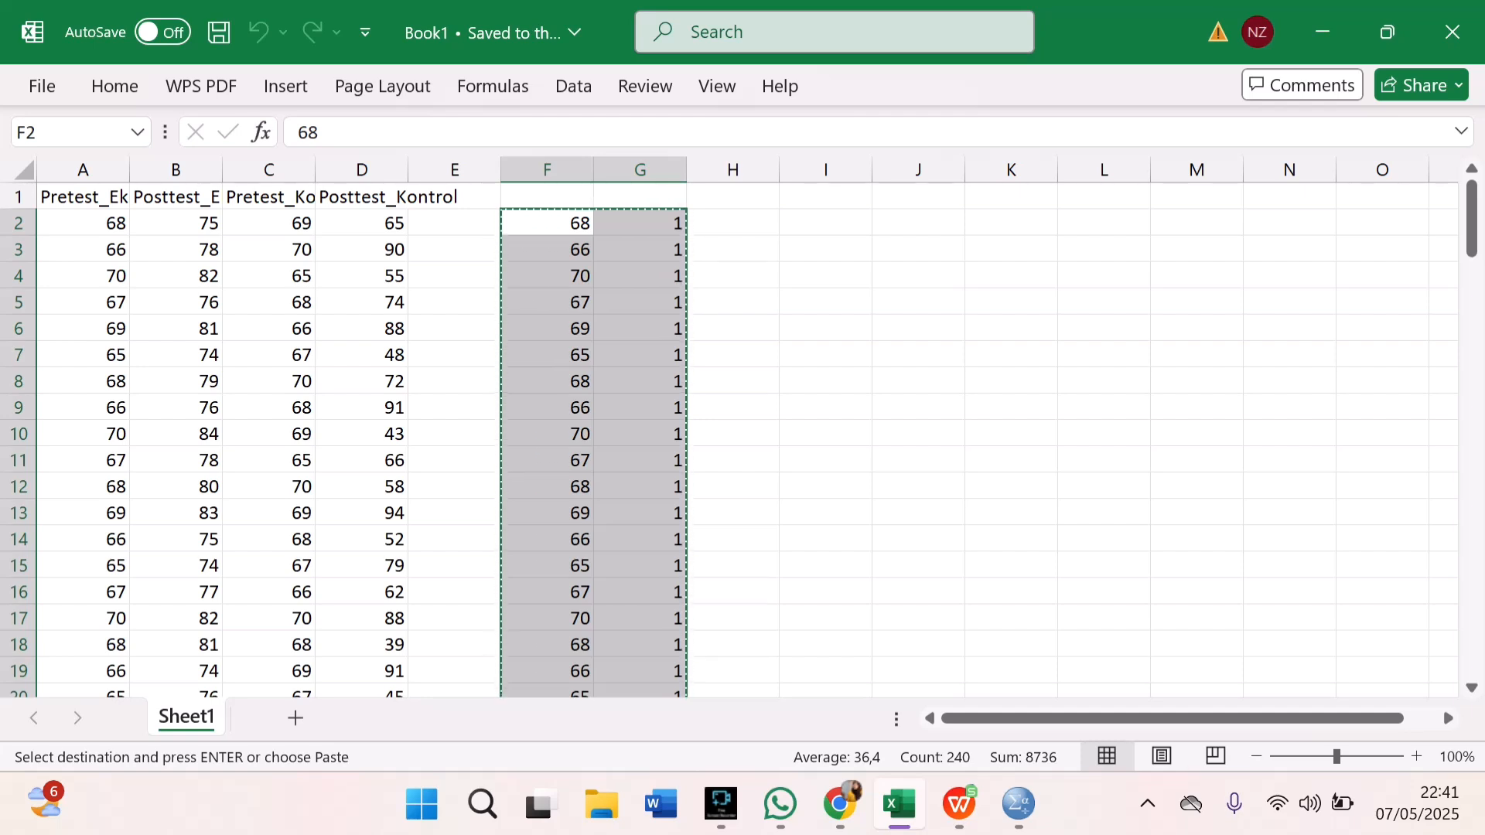
Step: Switch to SPSS Statistics and define two variables named hasil and kelas
key(alt+Tab)
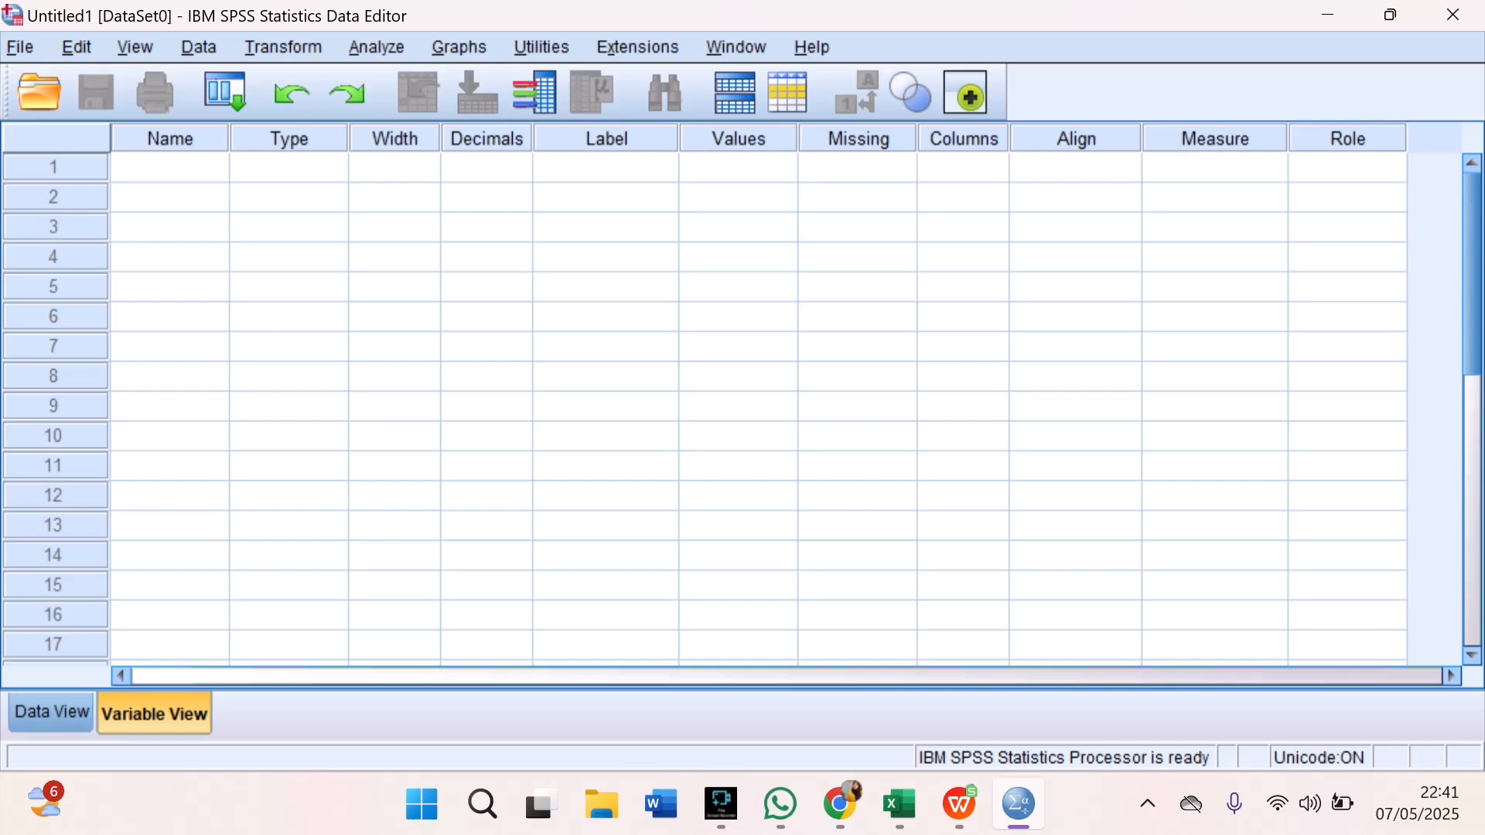
click(170, 168)
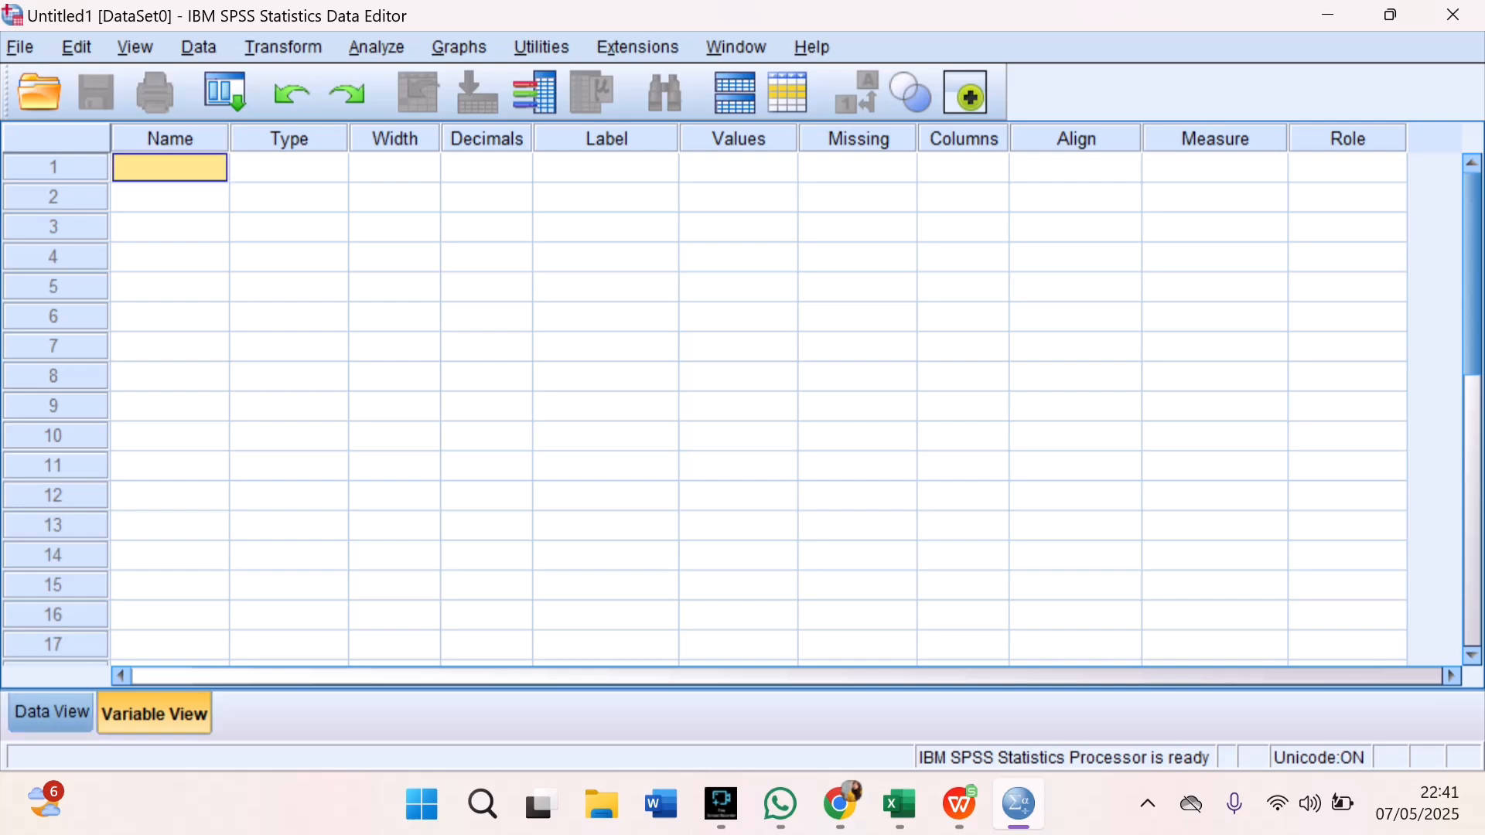
text(hasil)
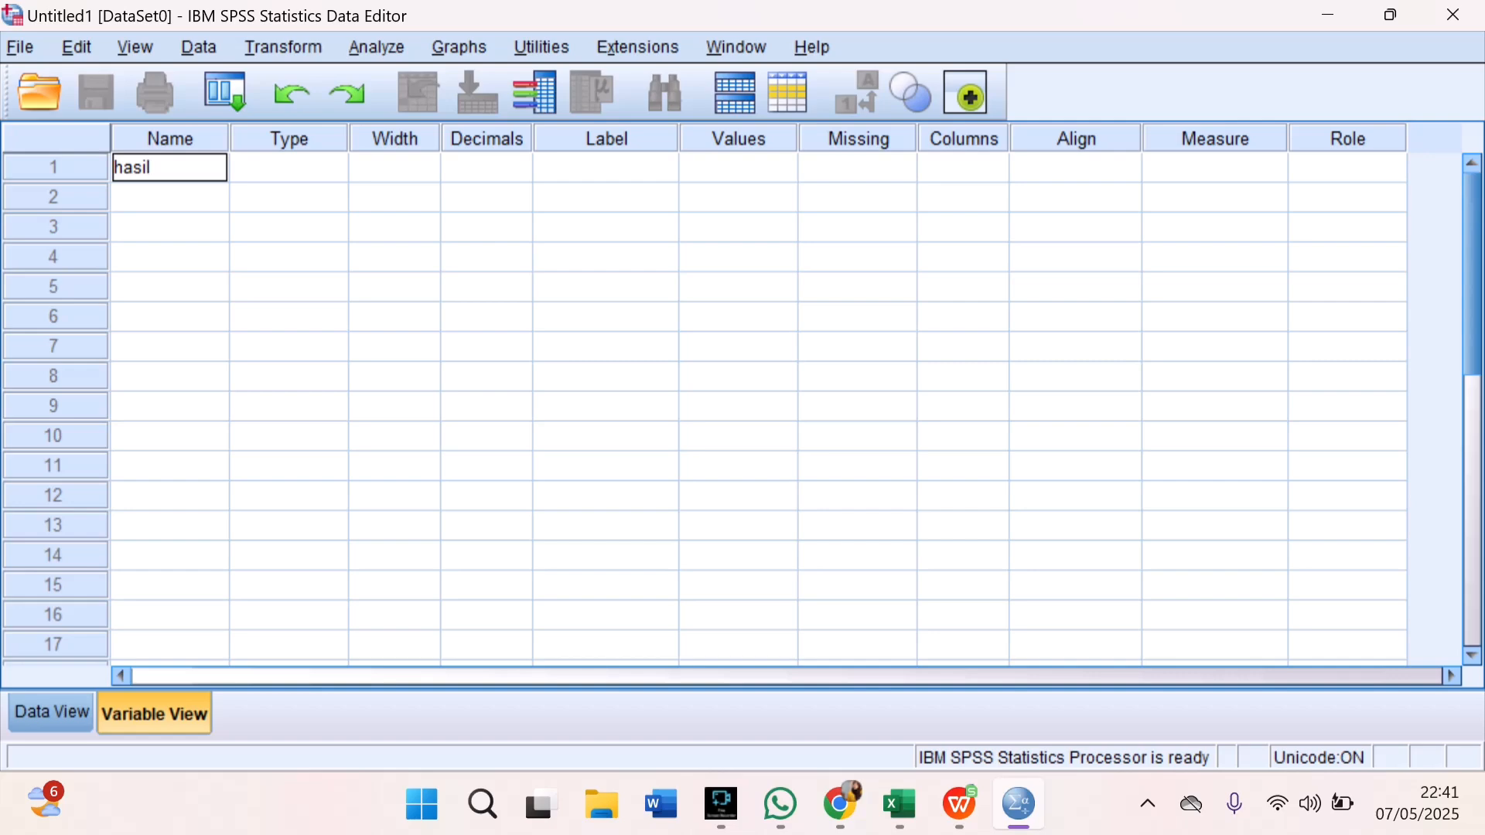
key(Return)
text(kelas)
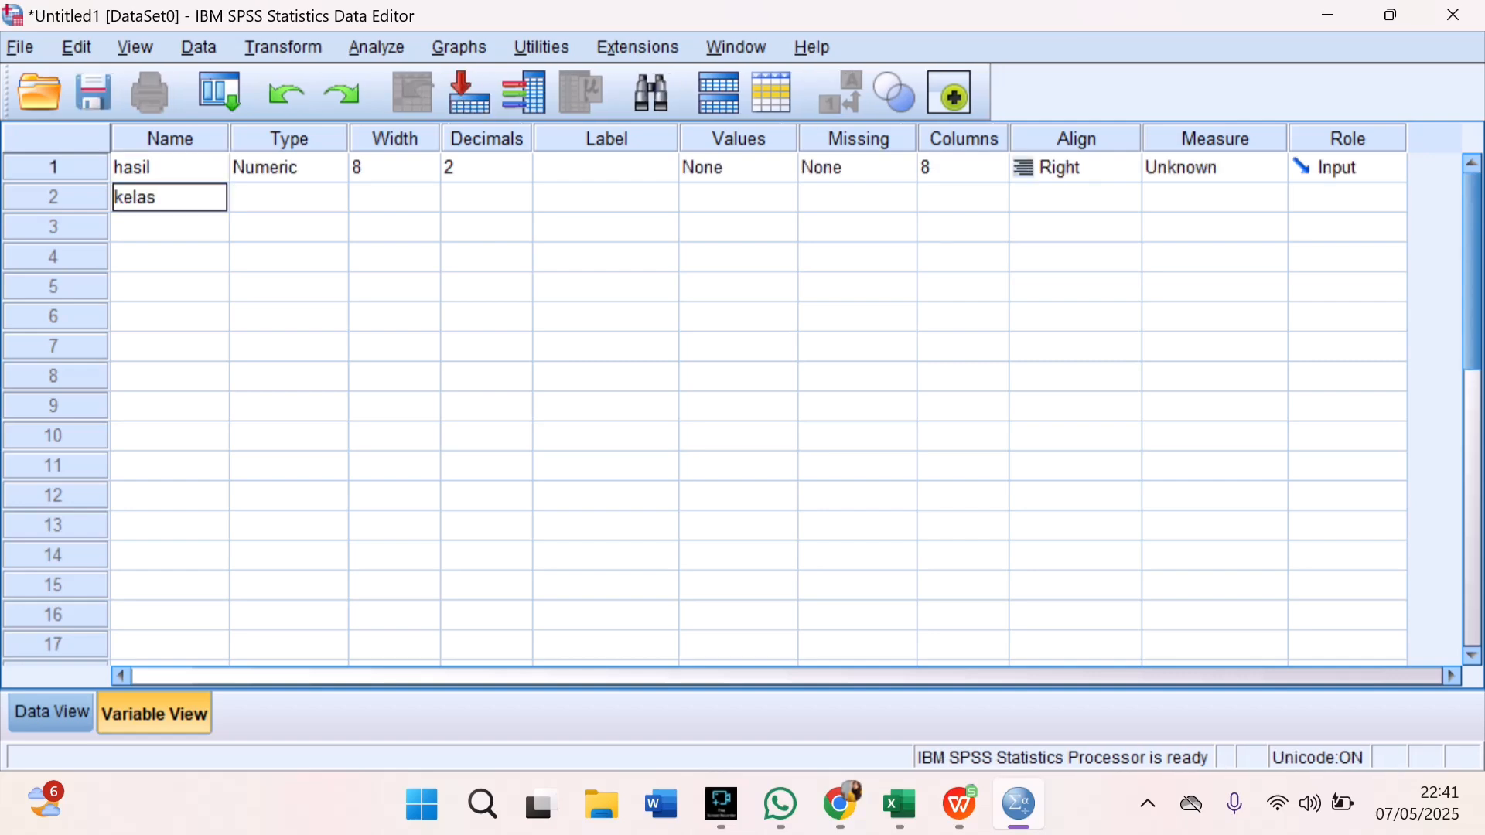
Step: Set the number of decimals for the hasil variable to 0
click(518, 171)
click(519, 174)
click(520, 174)
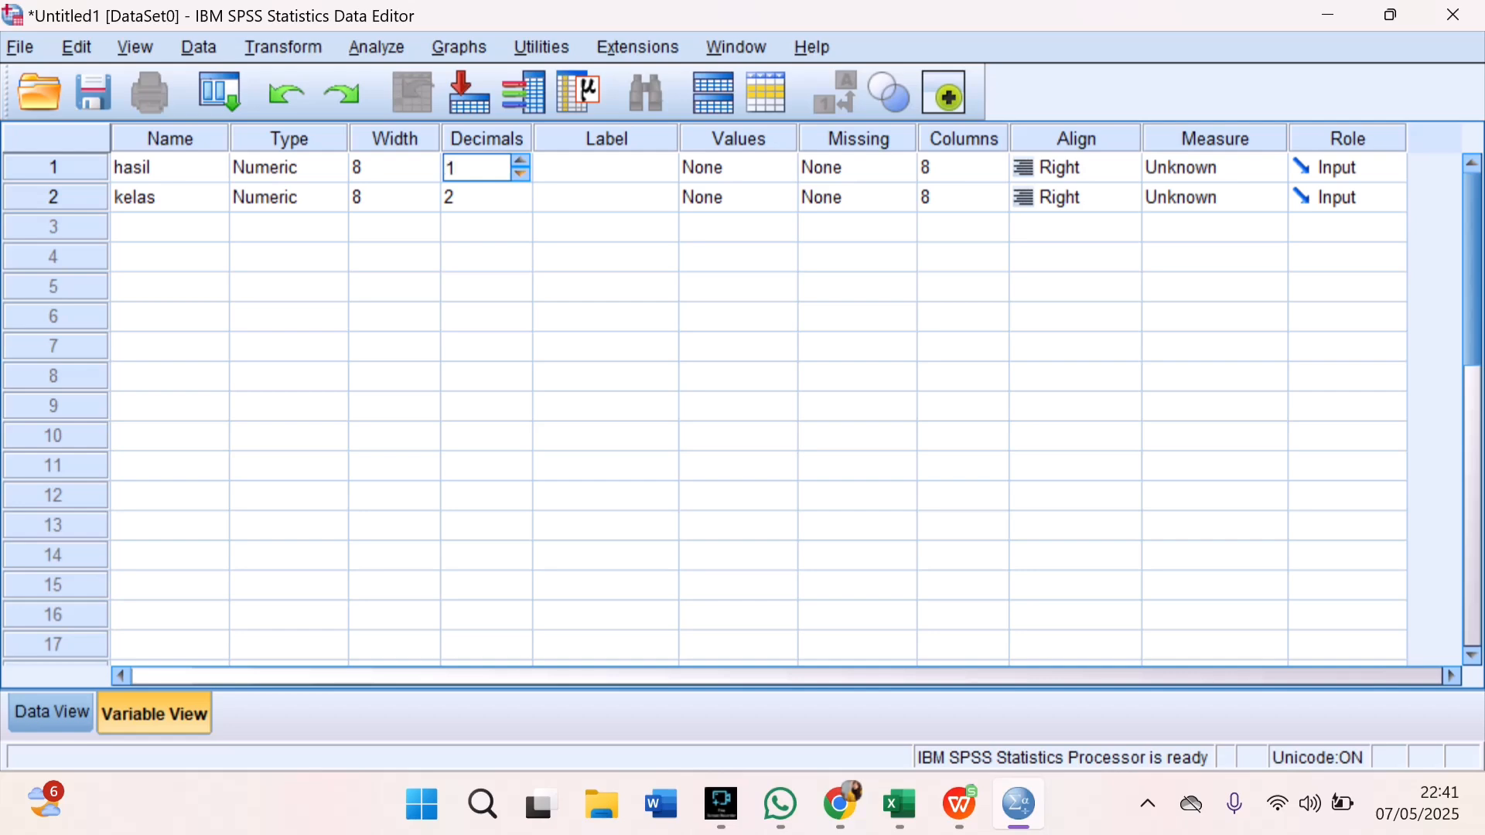
click(520, 174)
Step: Set the number of decimals for the kelas variable to 0
drag(518, 203, 519, 218)
click(520, 191)
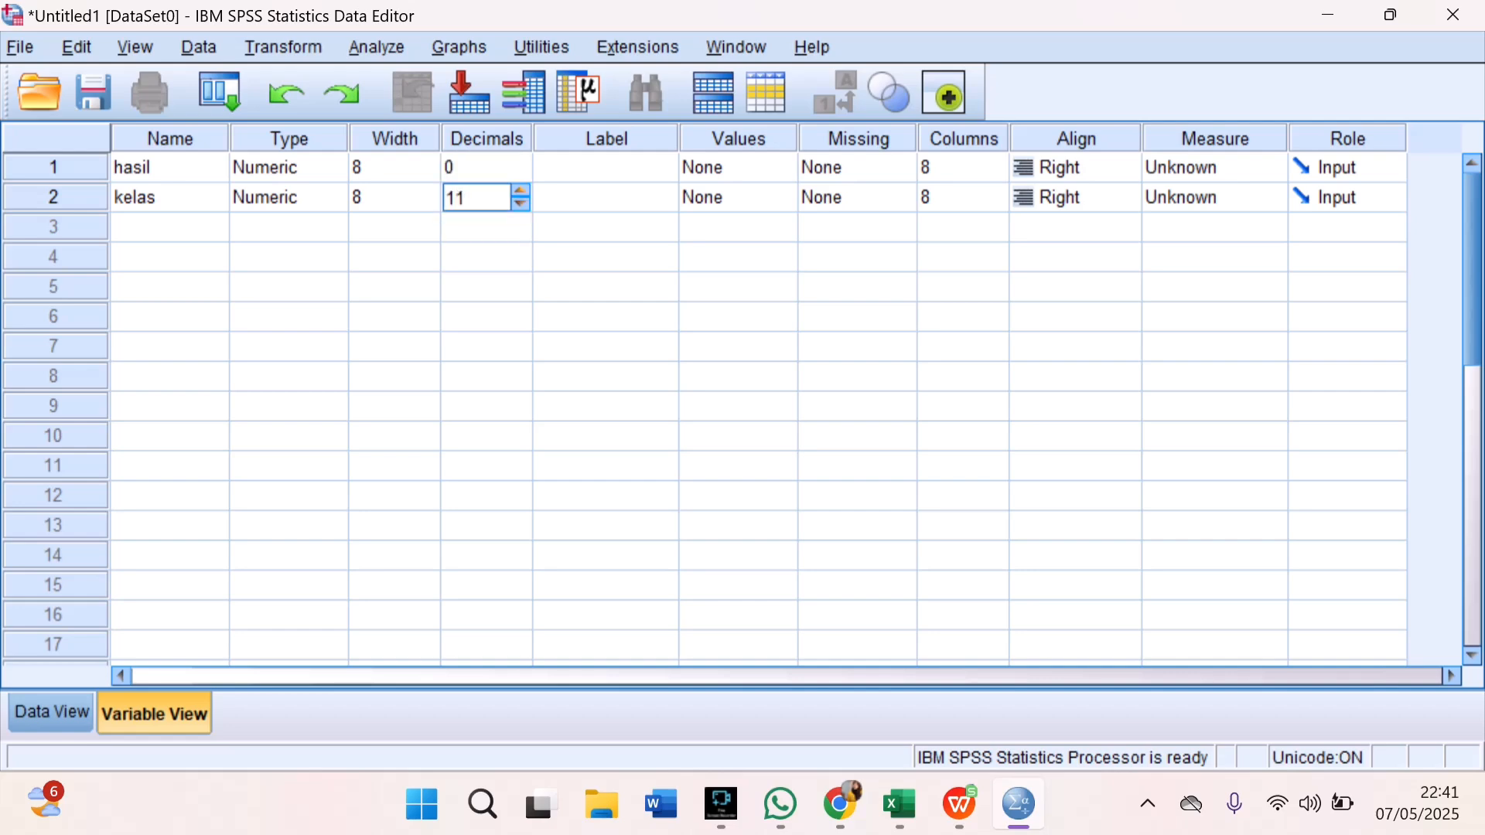
click(520, 204)
click(520, 191)
drag(446, 198, 446, 198)
click(467, 198)
key(BackSpace)
click(520, 191)
drag(467, 198, 445, 198)
key(BackSpace)
text(0)
Step: Label the hasil variable "hasil belajar" and the kelas variable "kelas"
click(605, 168)
text(ha)
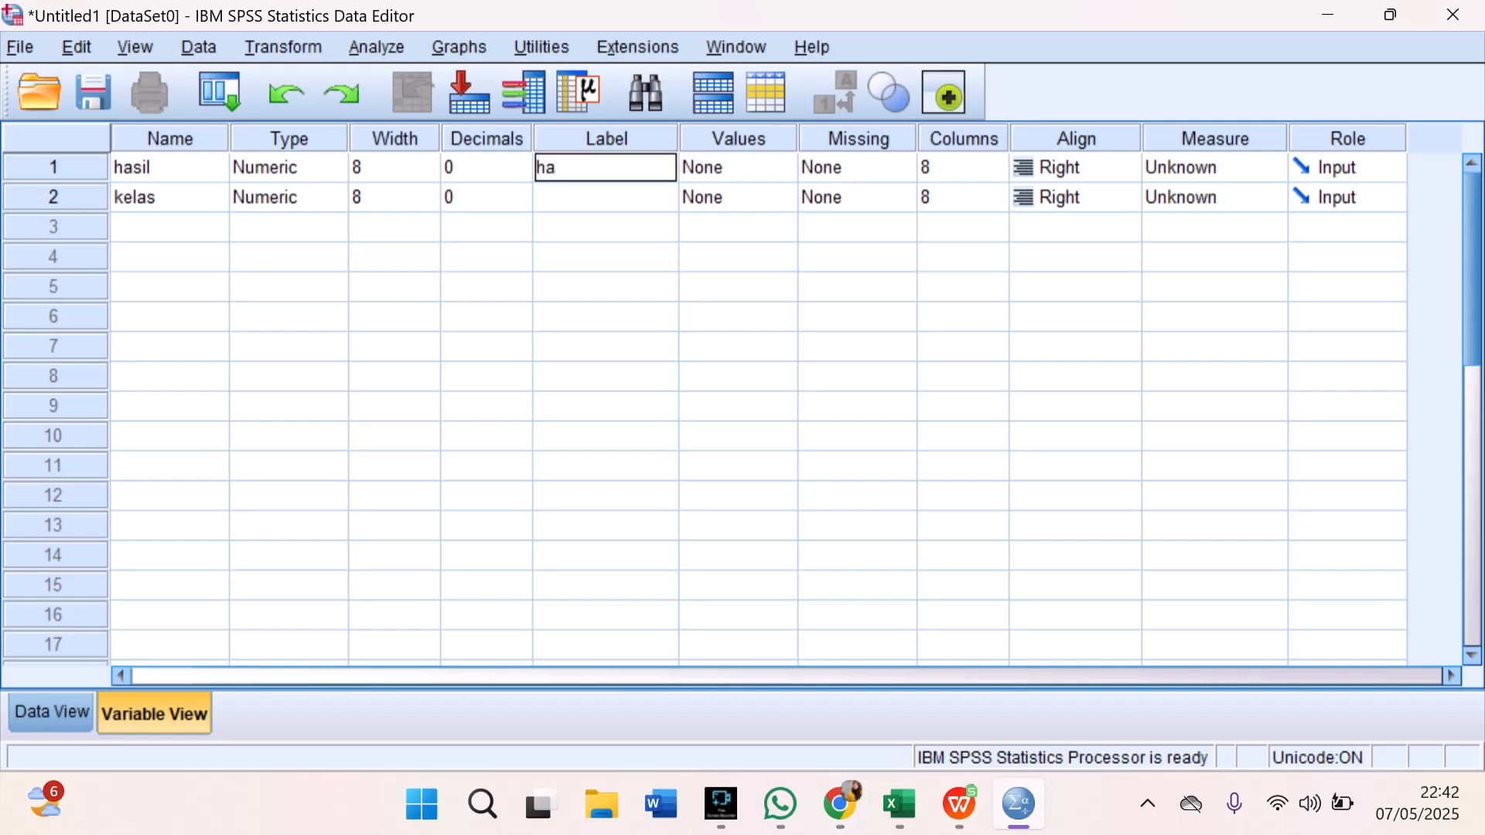
text(sil belaja)
key(Return)
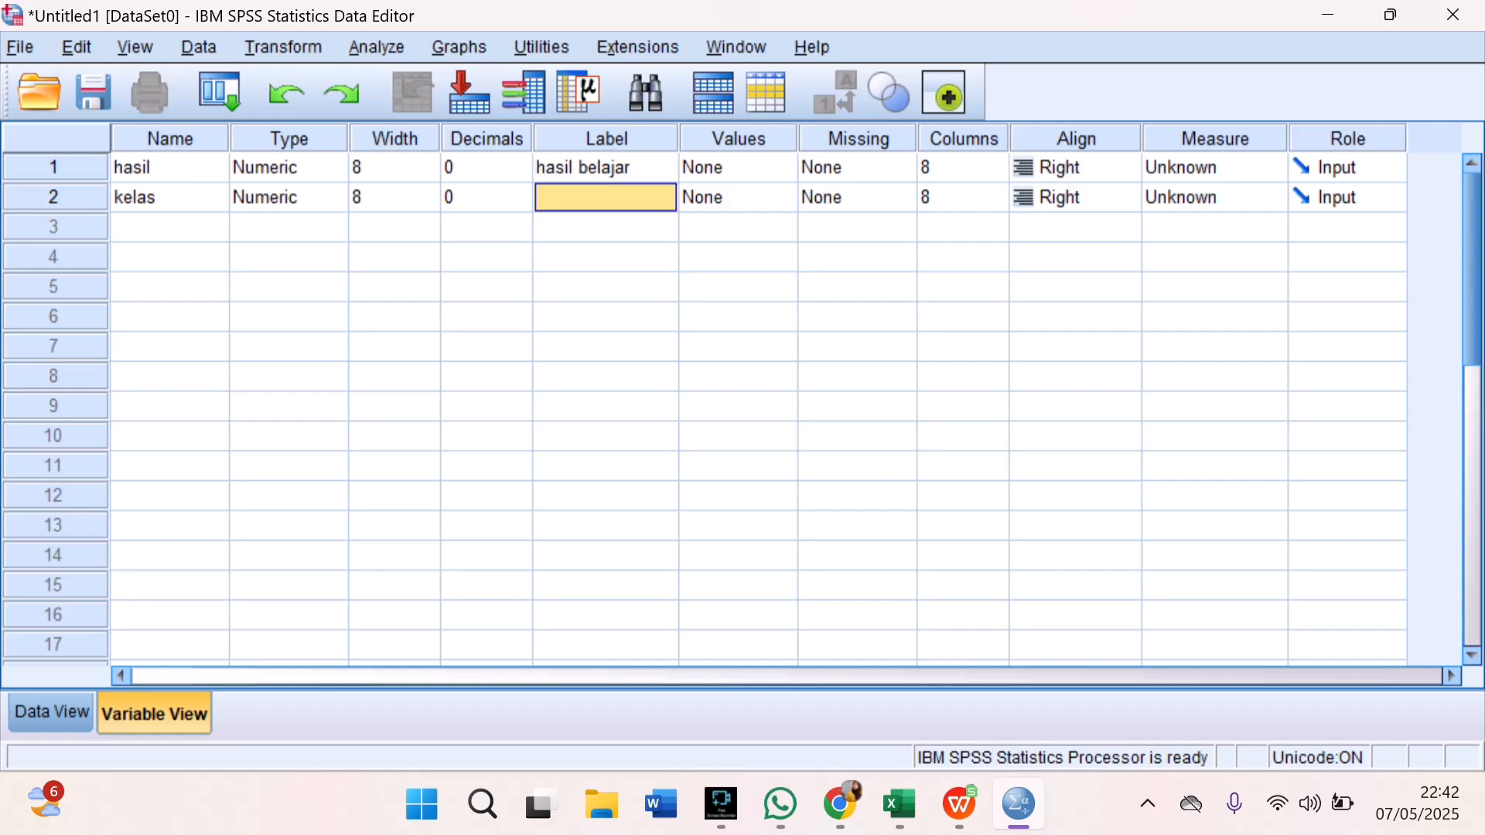
text(kelas)
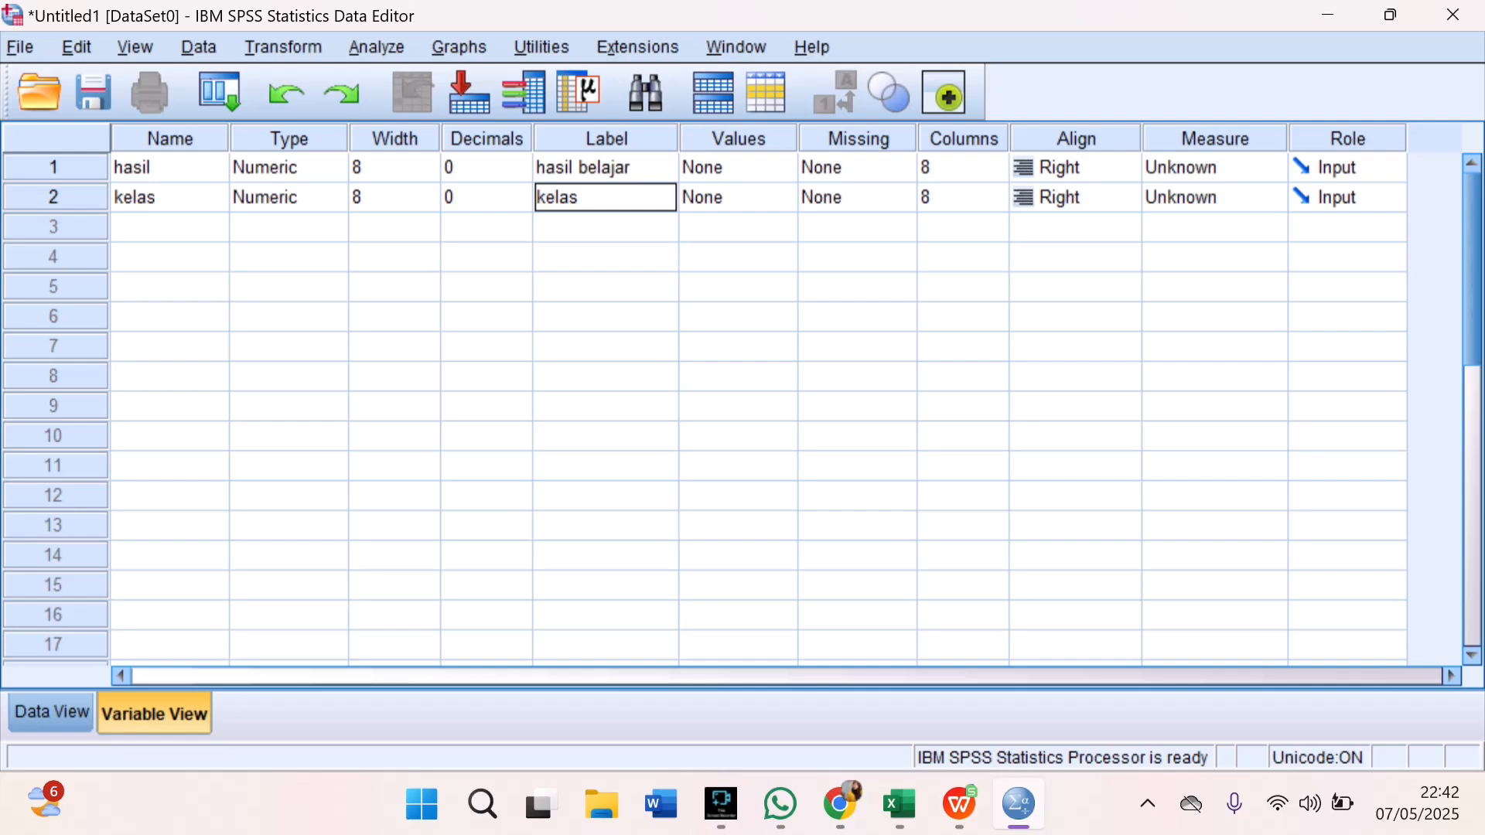
Step: Open the value labels of the kelas variable and add value 1 as "pretesteksperimen"
click(738, 197)
click(787, 197)
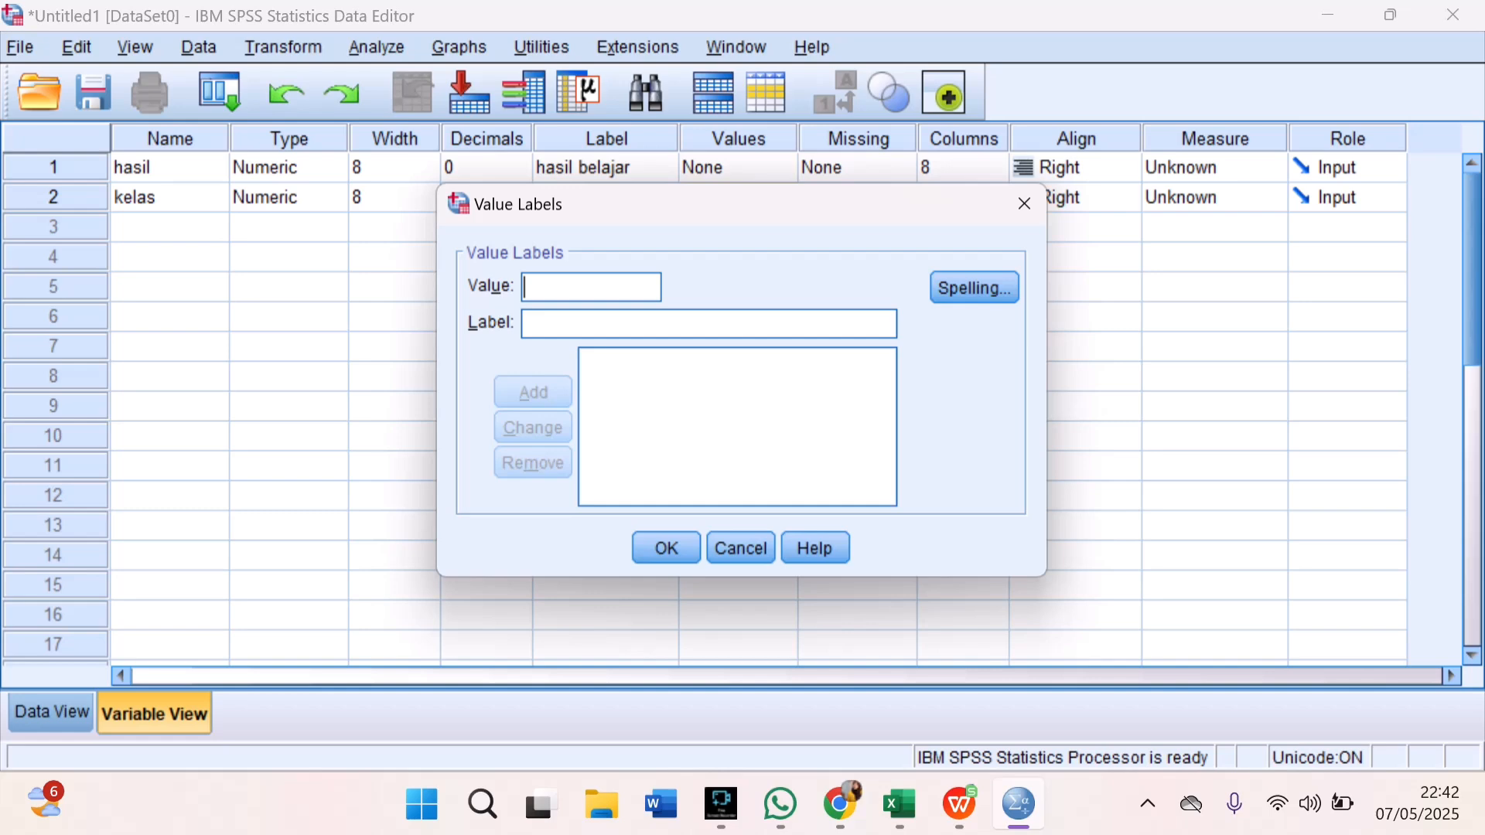
text(1)
click(526, 324)
text(pr)
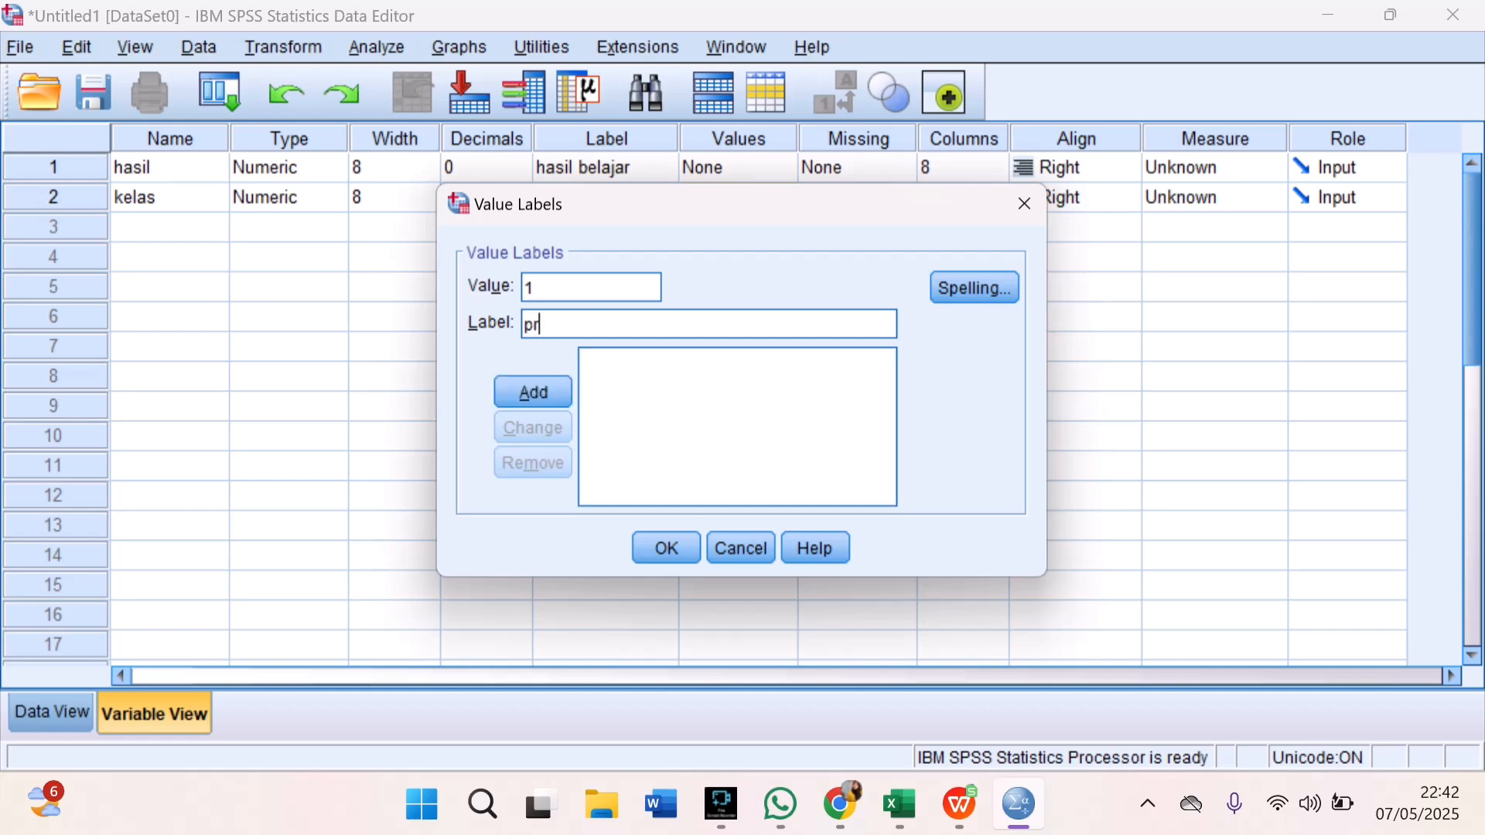
text(etesteksperimen)
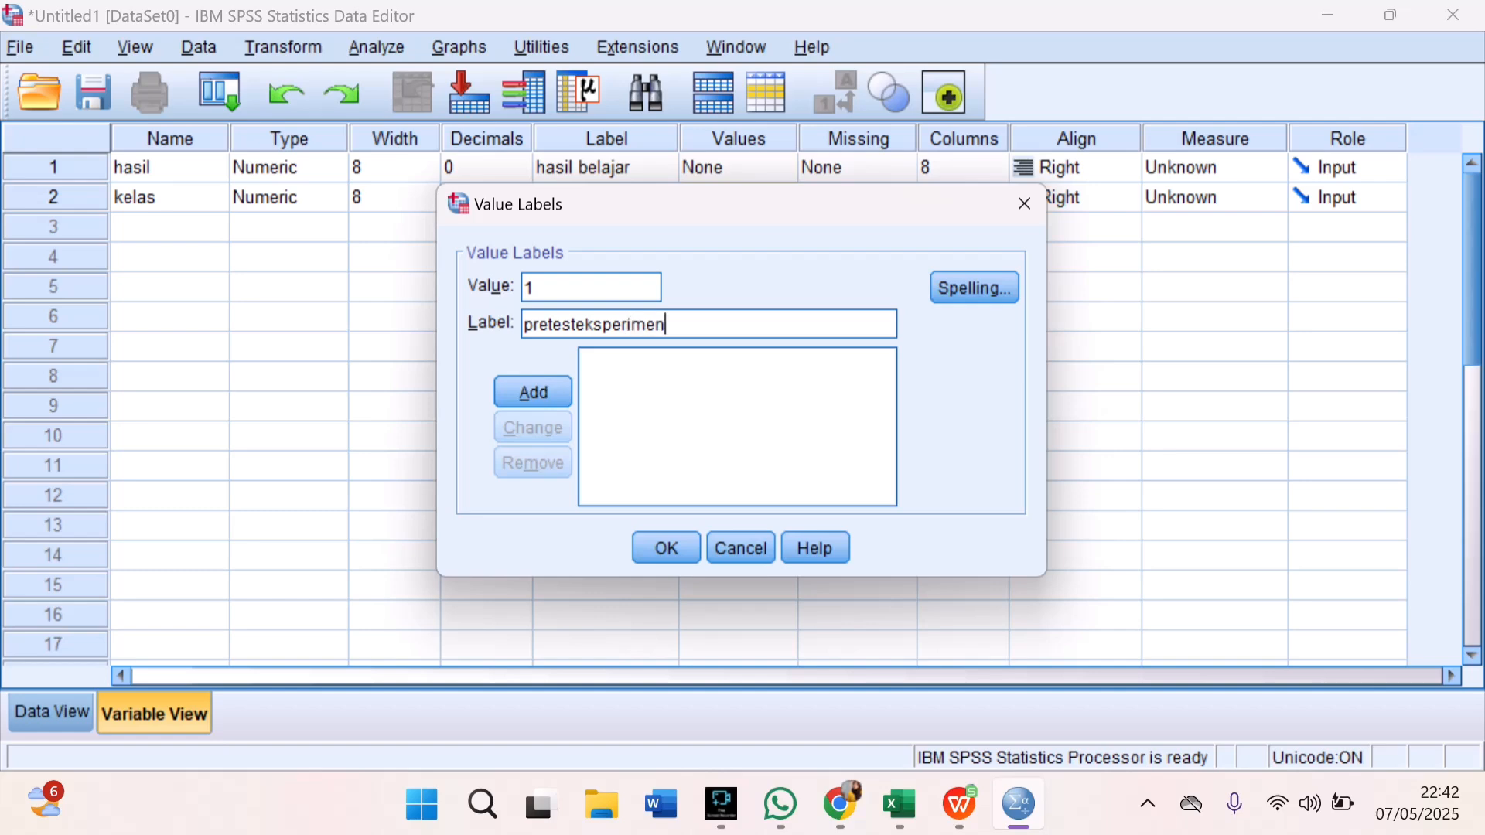
key(Return)
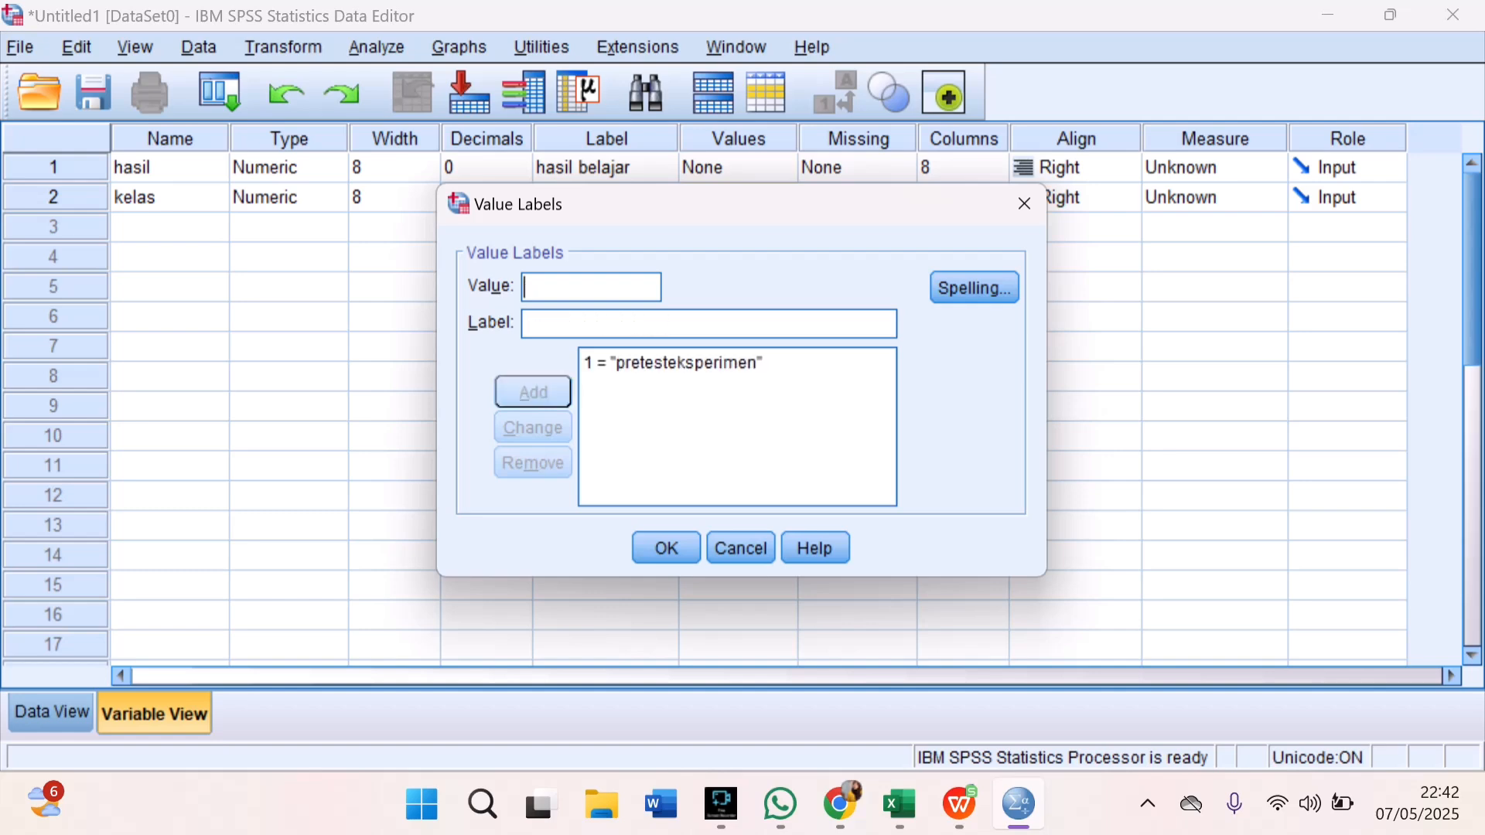
Step: Add value label 2 as "posttesteksperimen" for the kelas variable
text(2)
click(525, 324)
text(pos)
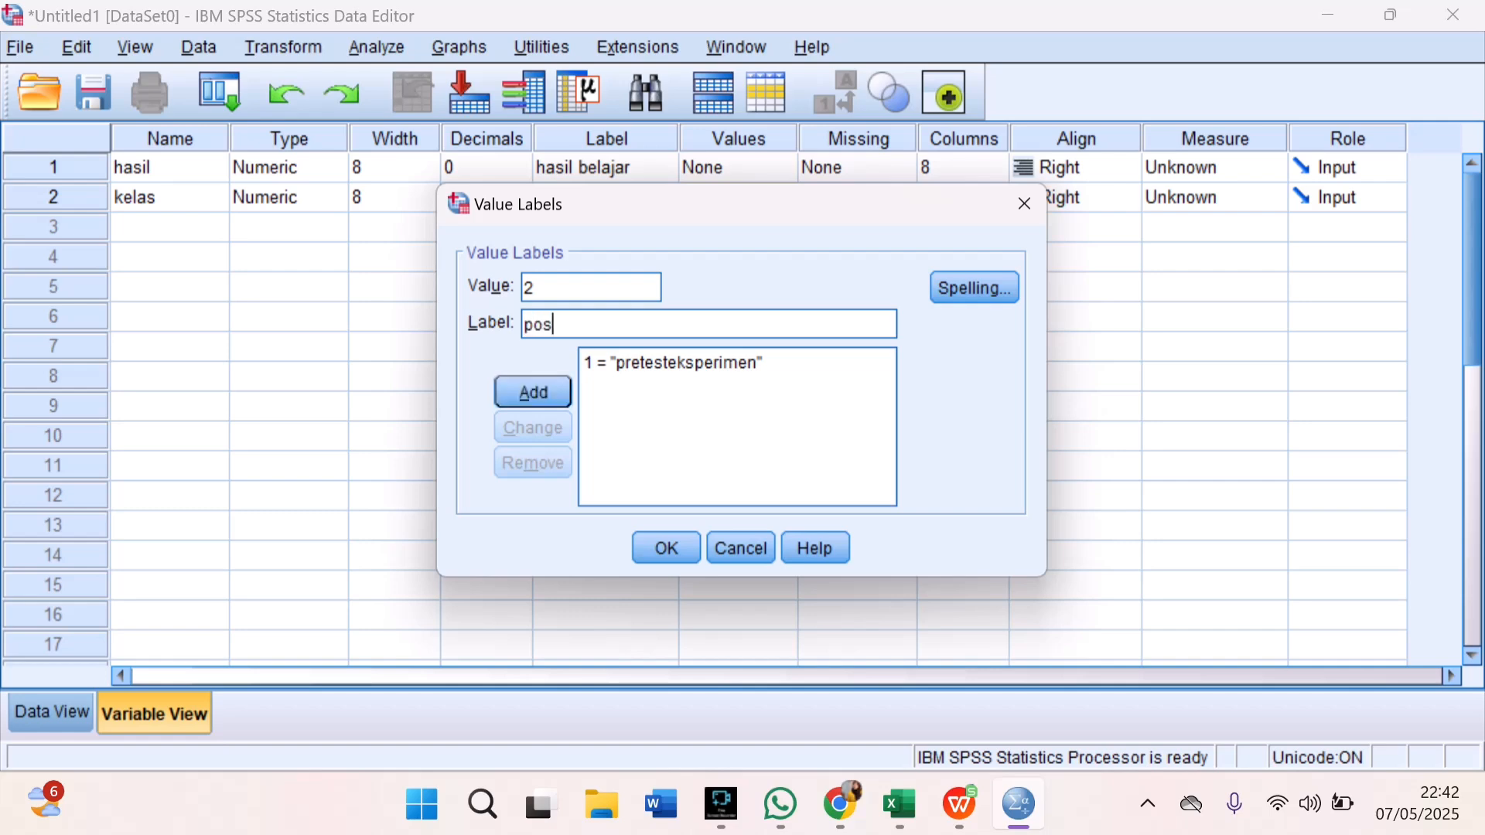
text(ttesteksperimen)
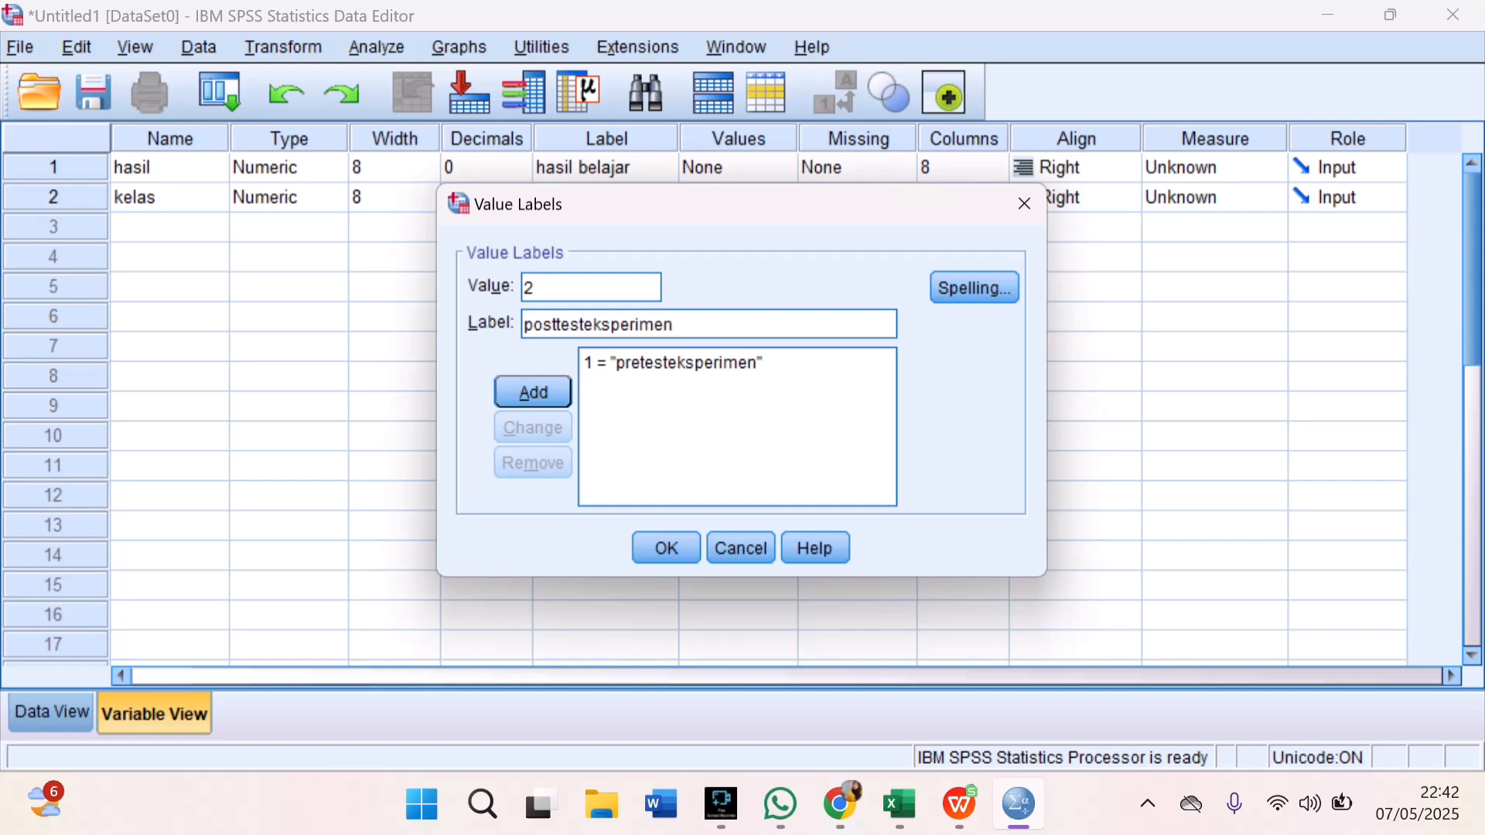
key(Return)
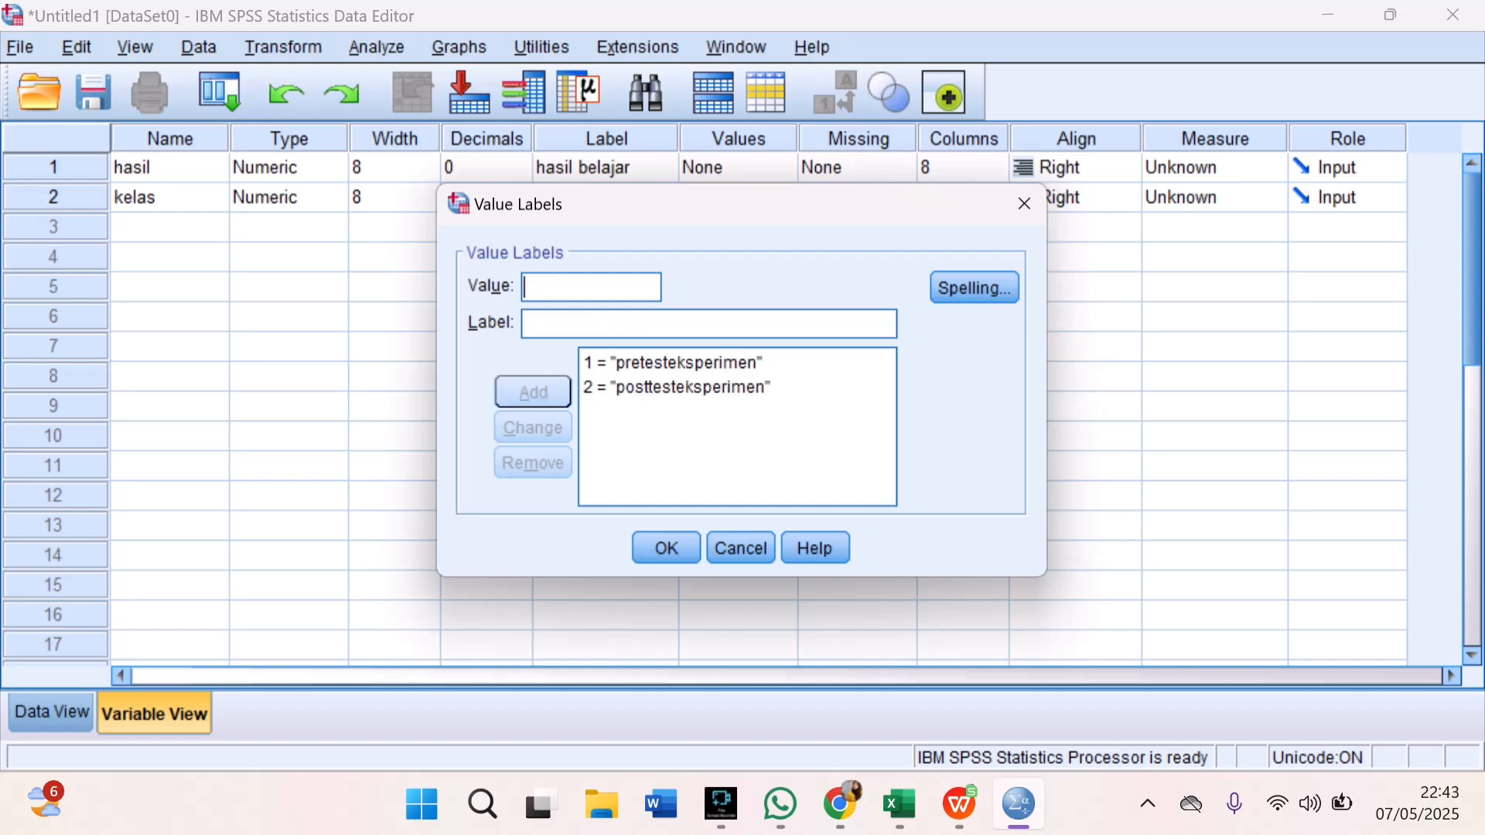
Step: Add value label 3 as "pretestkontrol" for the kelas variable
text(4)
click(533, 323)
click(534, 288)
key(BackSpace)
text(3)
click(534, 323)
text(pretes)
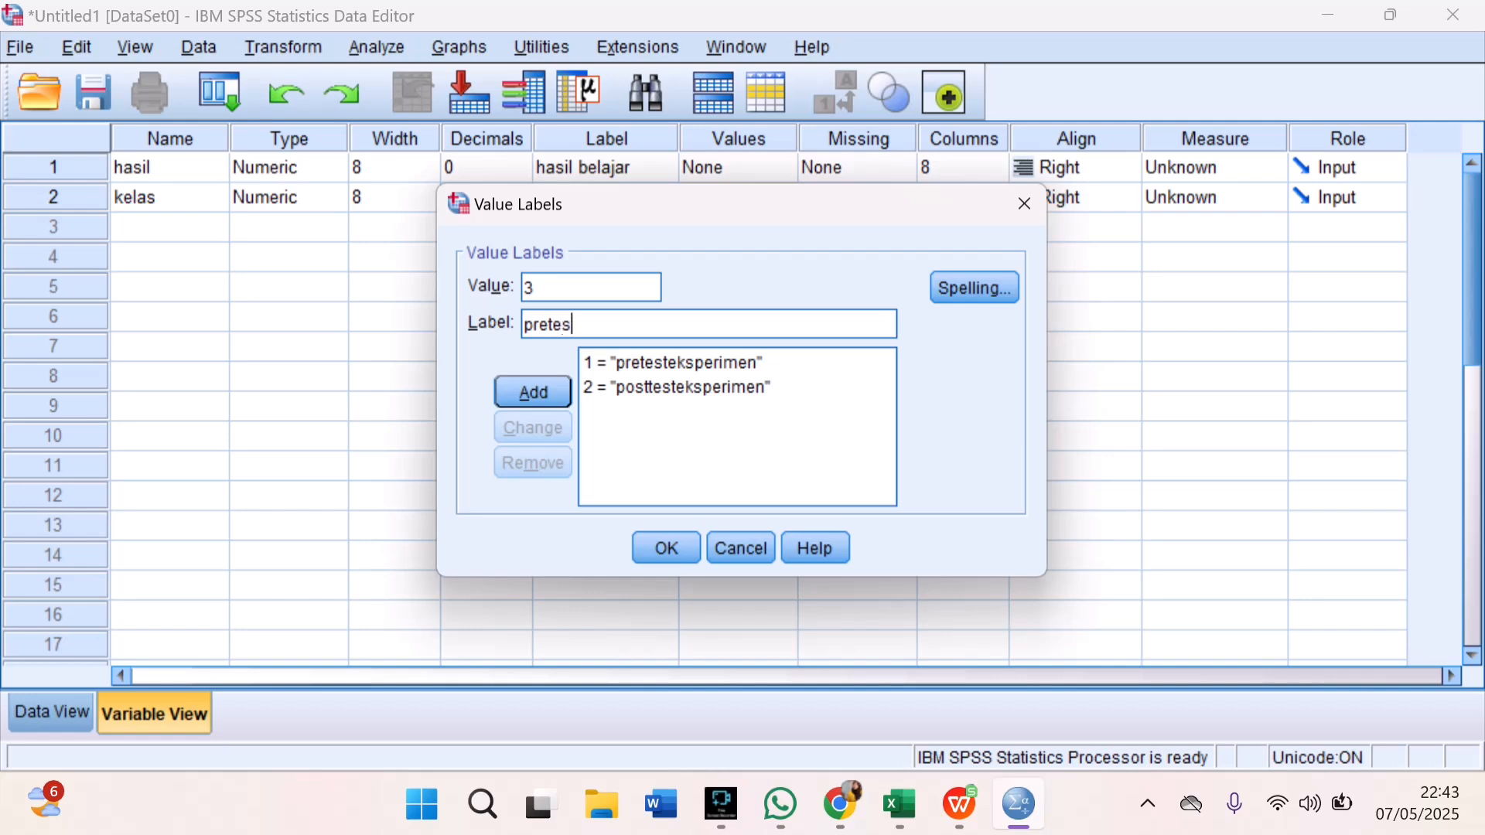
text(tkontrol)
key(Return)
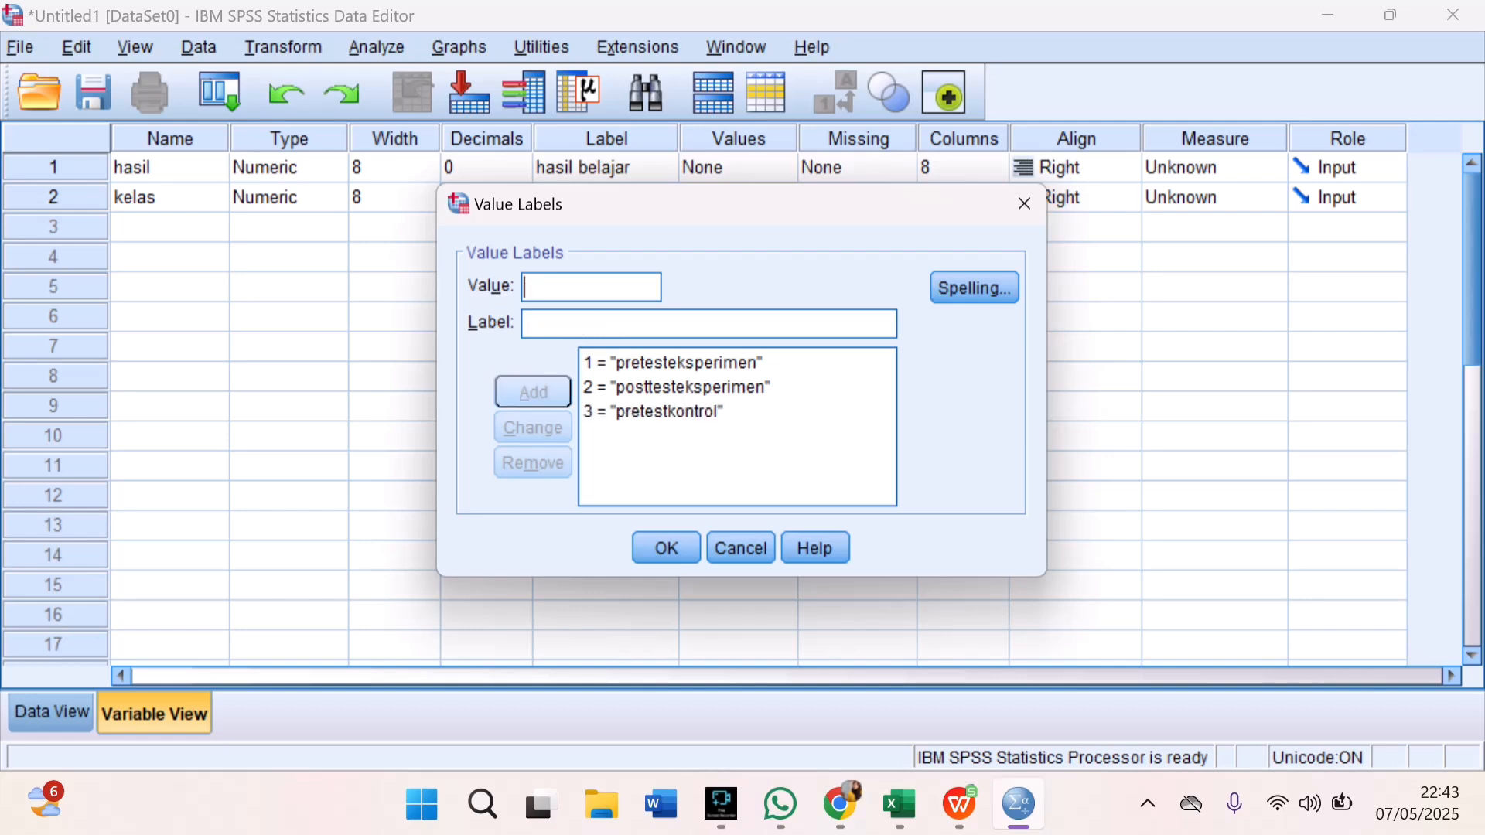
Step: Add value label 4 as "postestkontrol" for the kelas variable
text(4)
click(541, 324)
text(po)
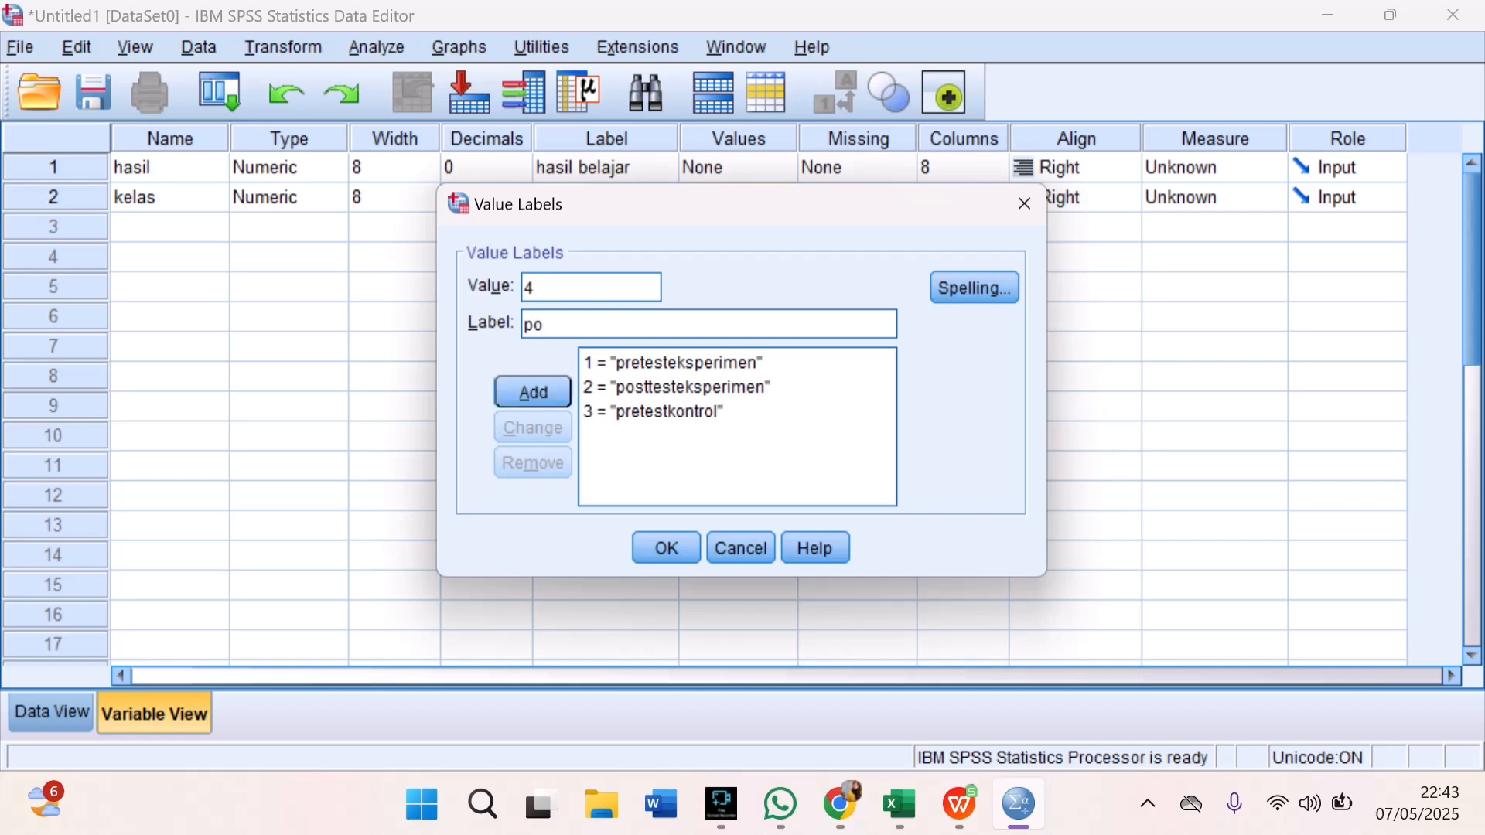
text(stestkontrol)
key(Return)
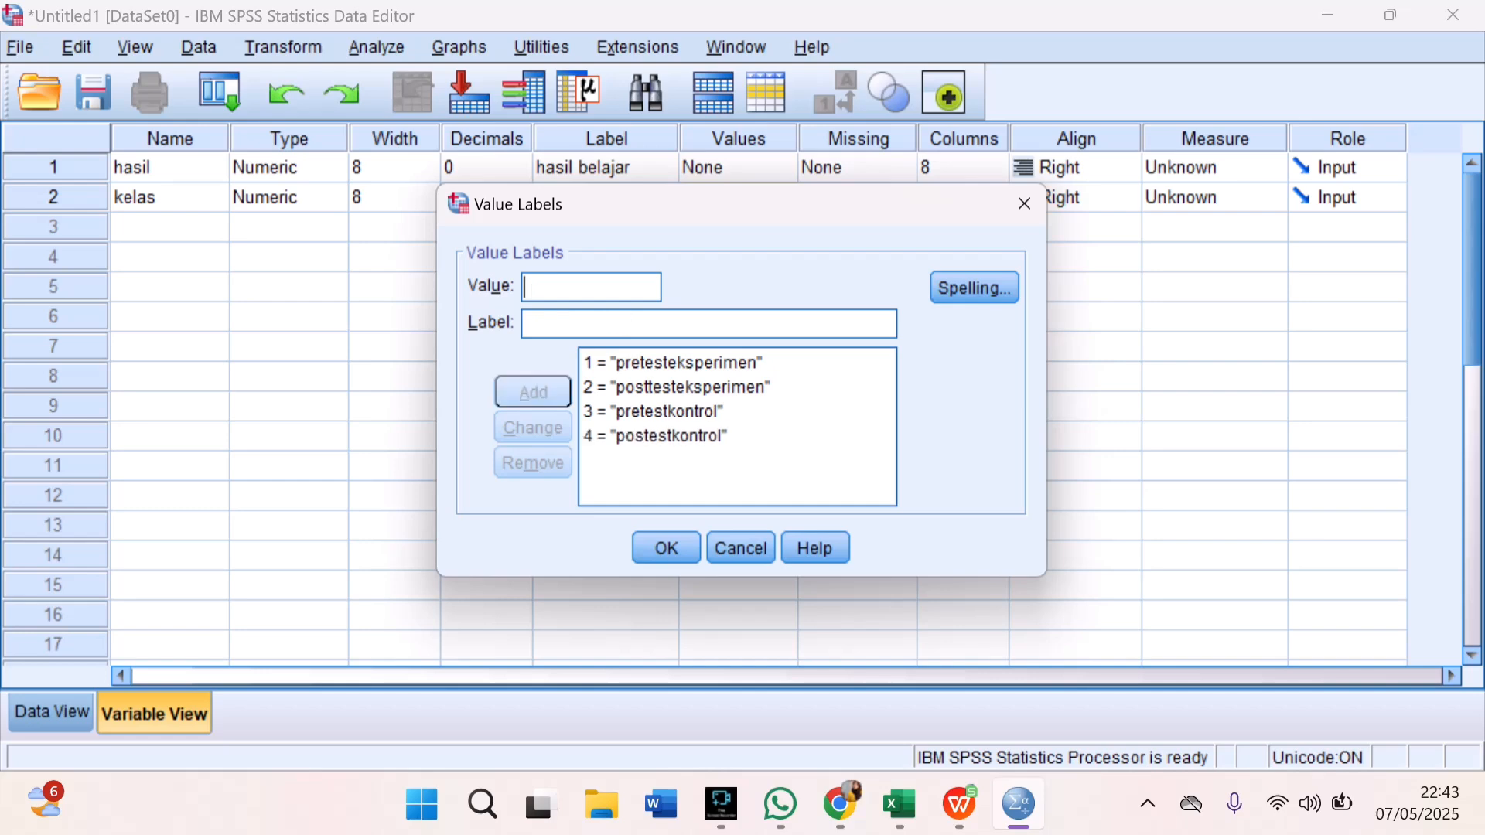
Step: Confirm the kelas value labels and paste the copied scores and class codes into the hasil and kelas columns from row 1
key(Return)
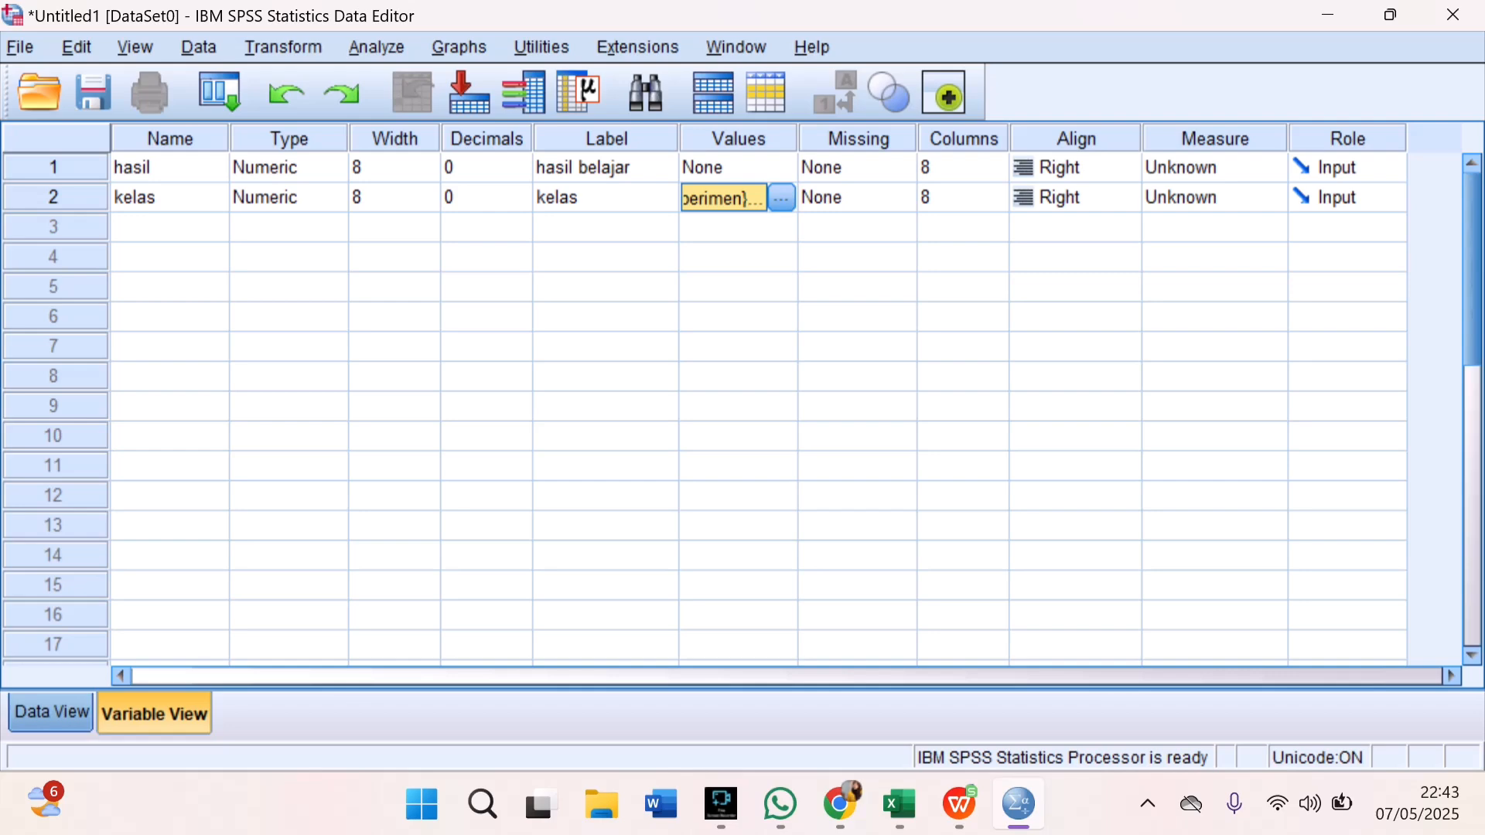
click(52, 712)
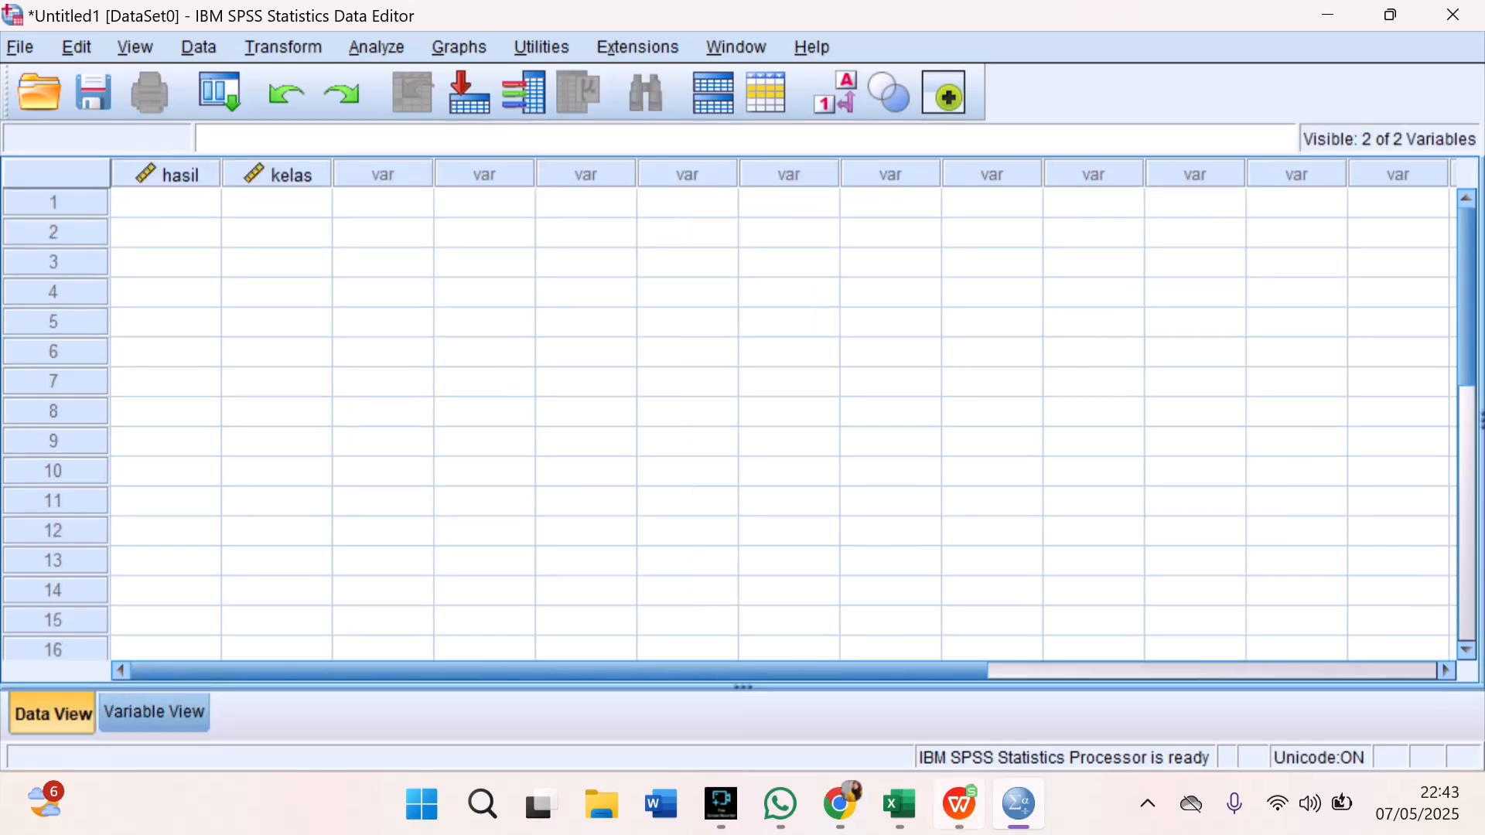
mouse_move(899, 804)
click(187, 203)
right_click(187, 203)
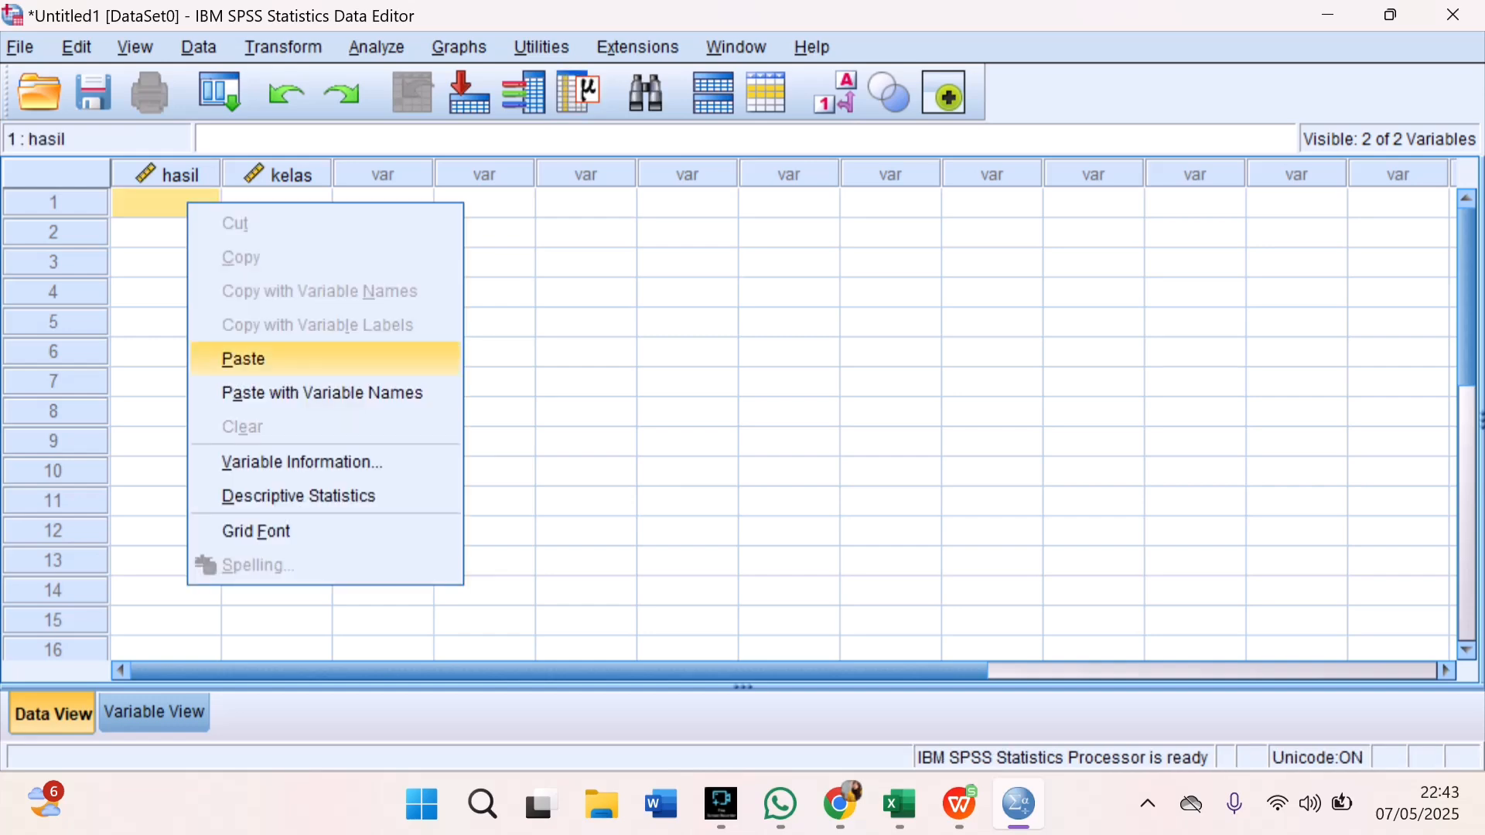
click(243, 358)
scroll(774, 425, down, 20)
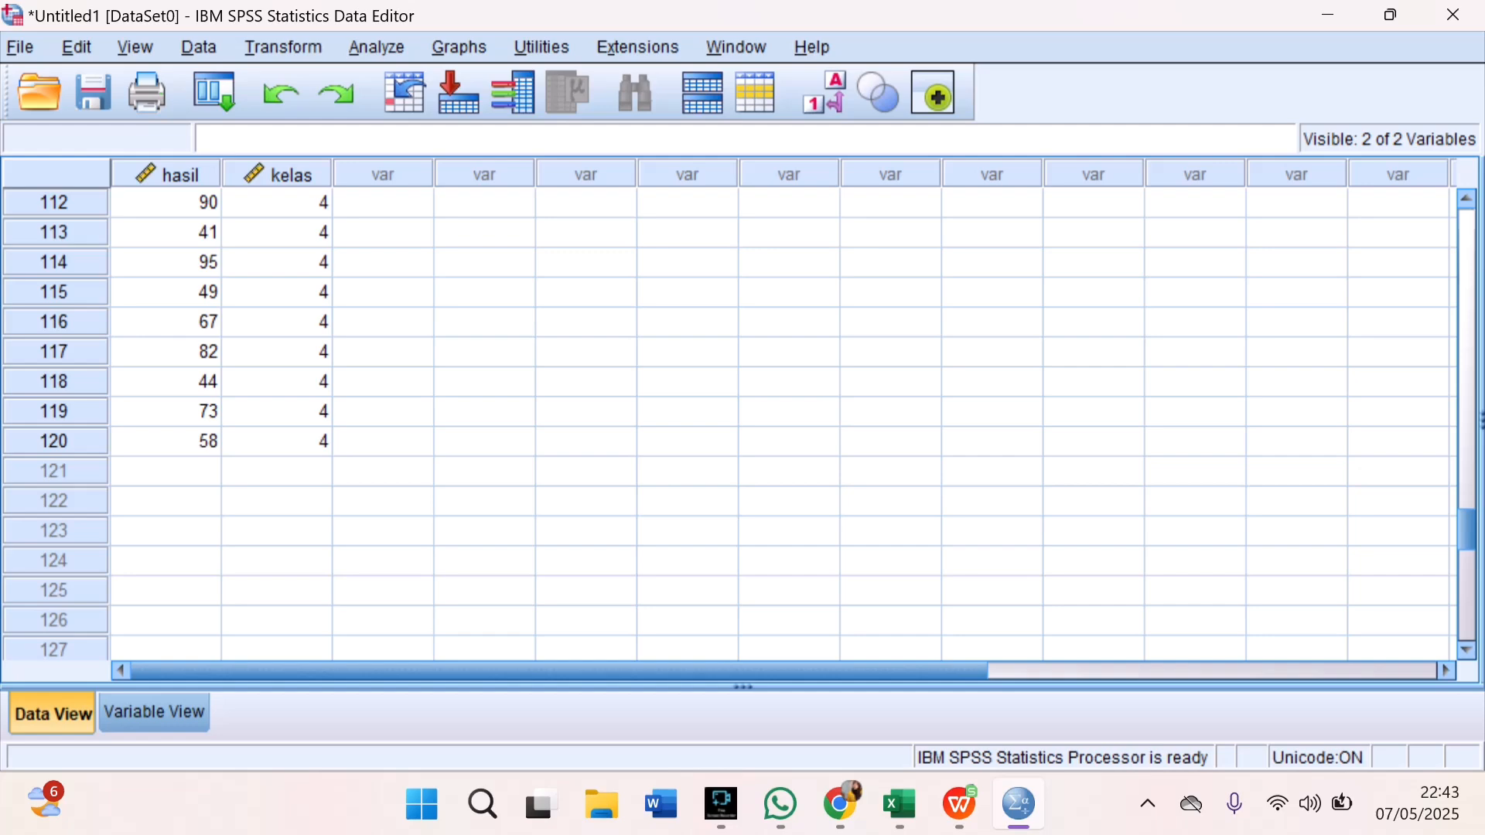
scroll(773, 426, up, 13)
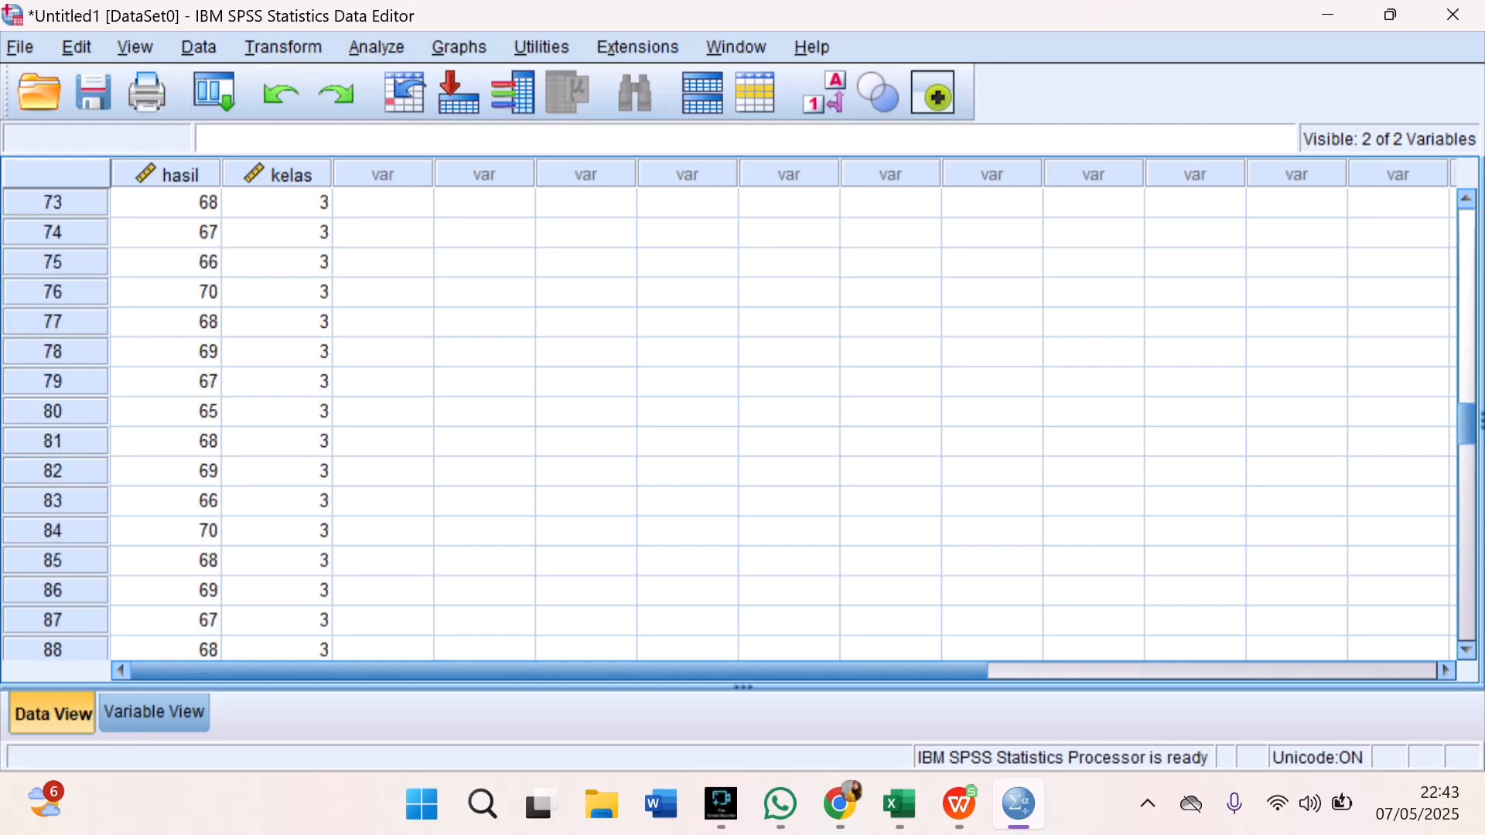
scroll(773, 425, up, 20)
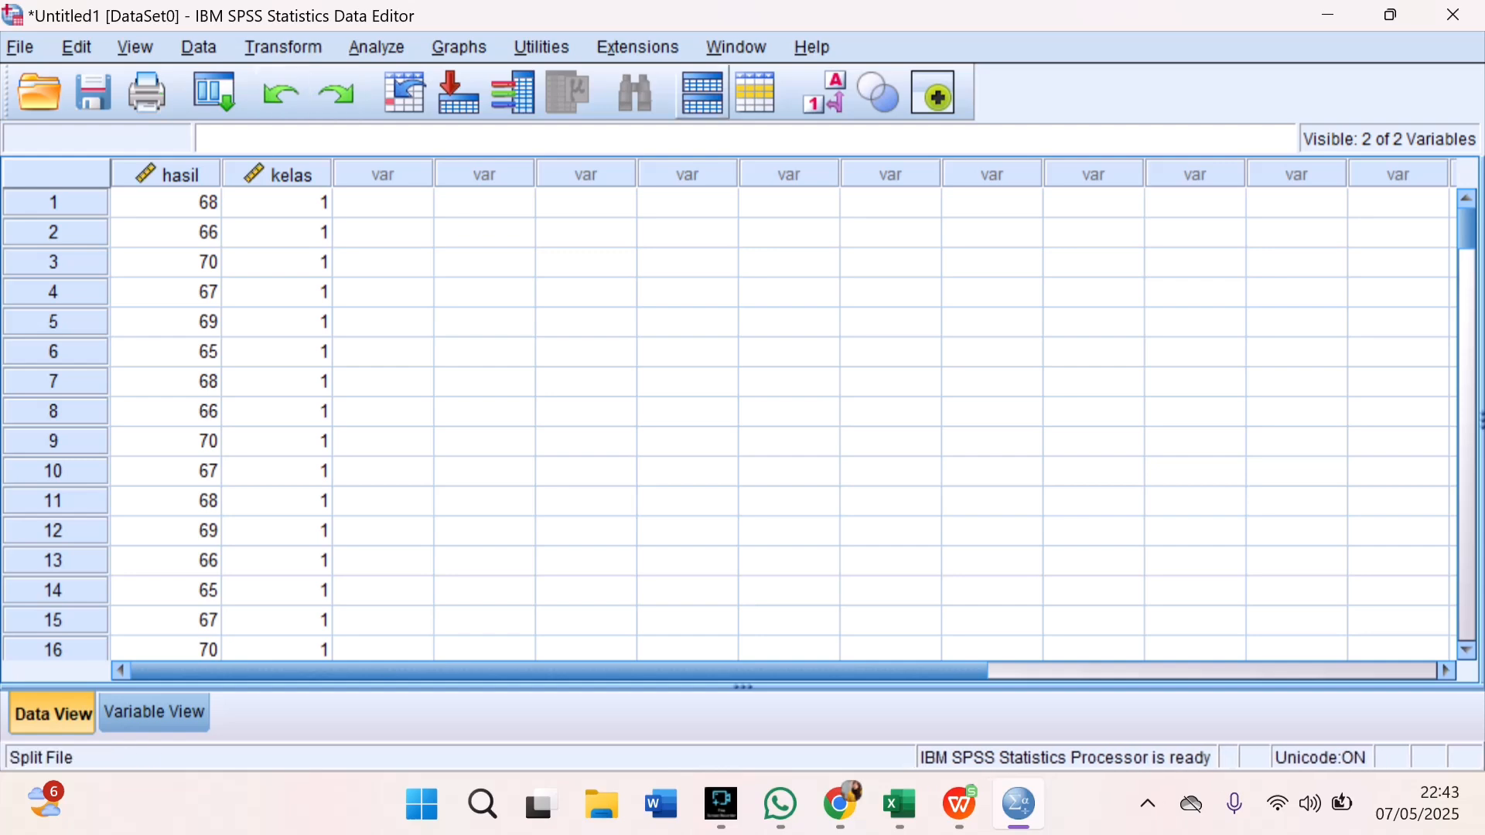
Step: Set up an Explore analysis with hasil belajar as the dependent variable and kelas as the factor
click(377, 48)
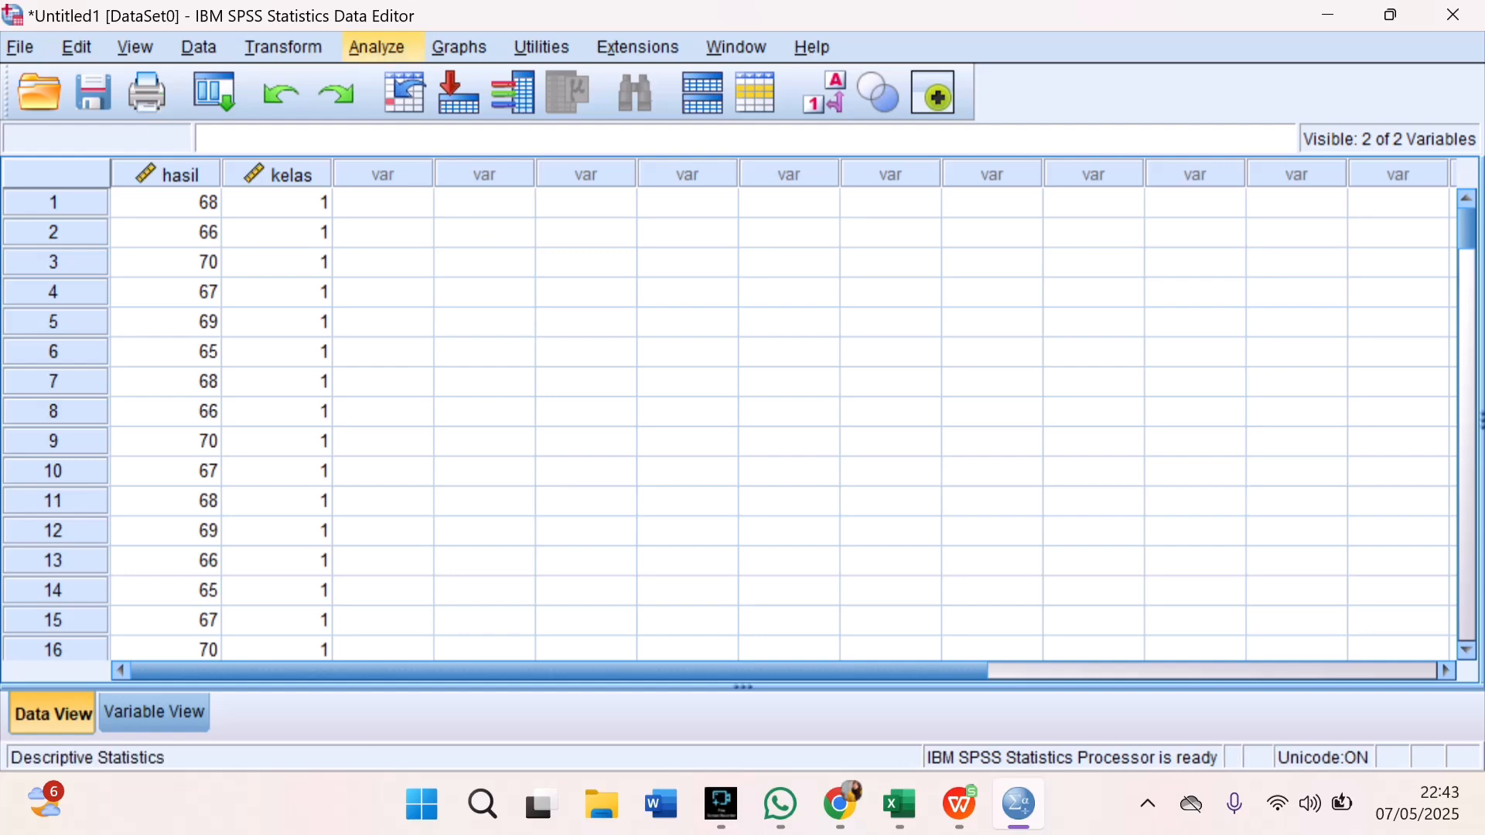
mouse_move(456, 63)
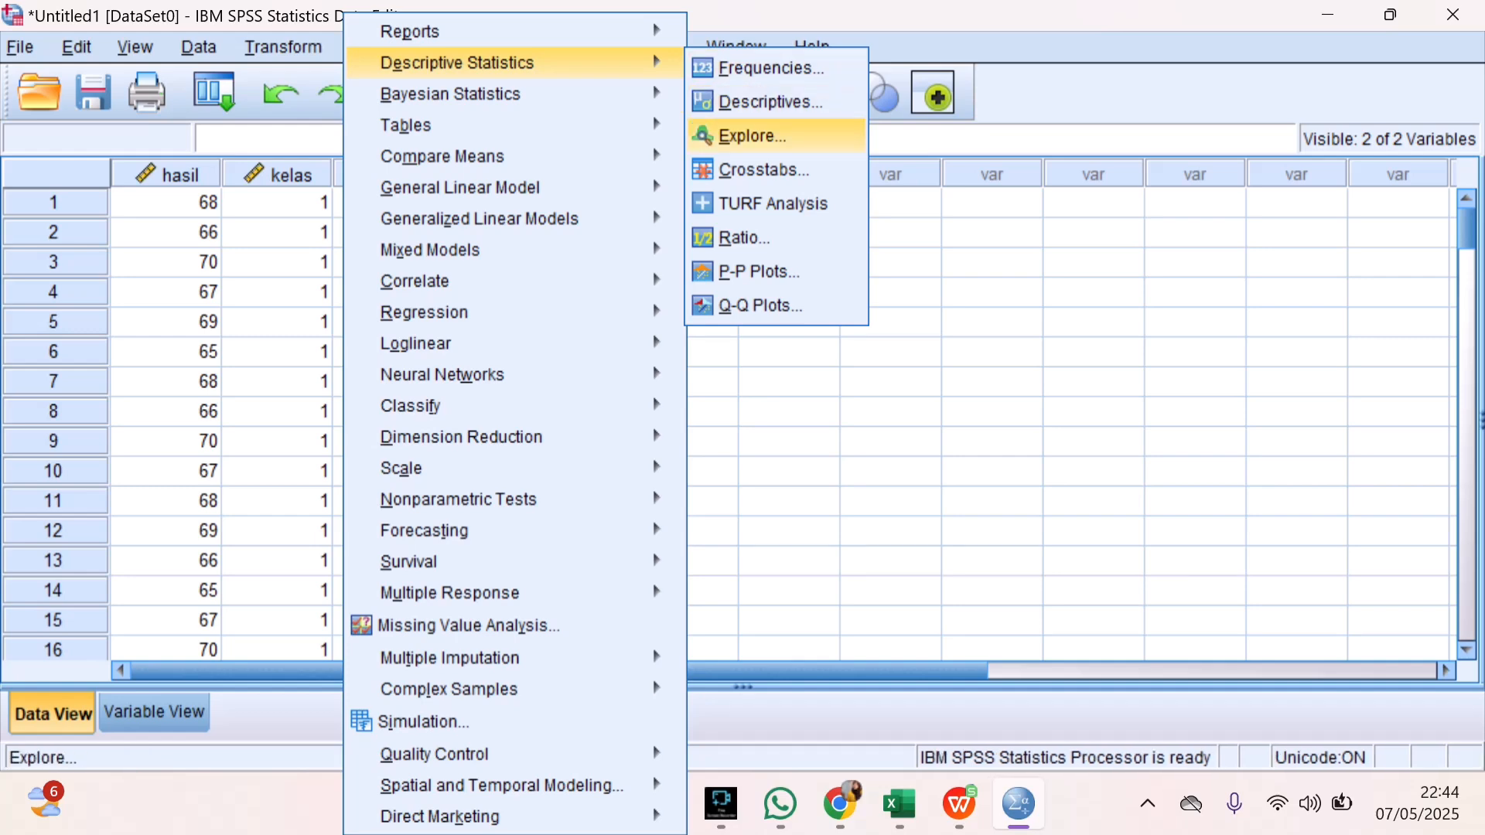
click(752, 136)
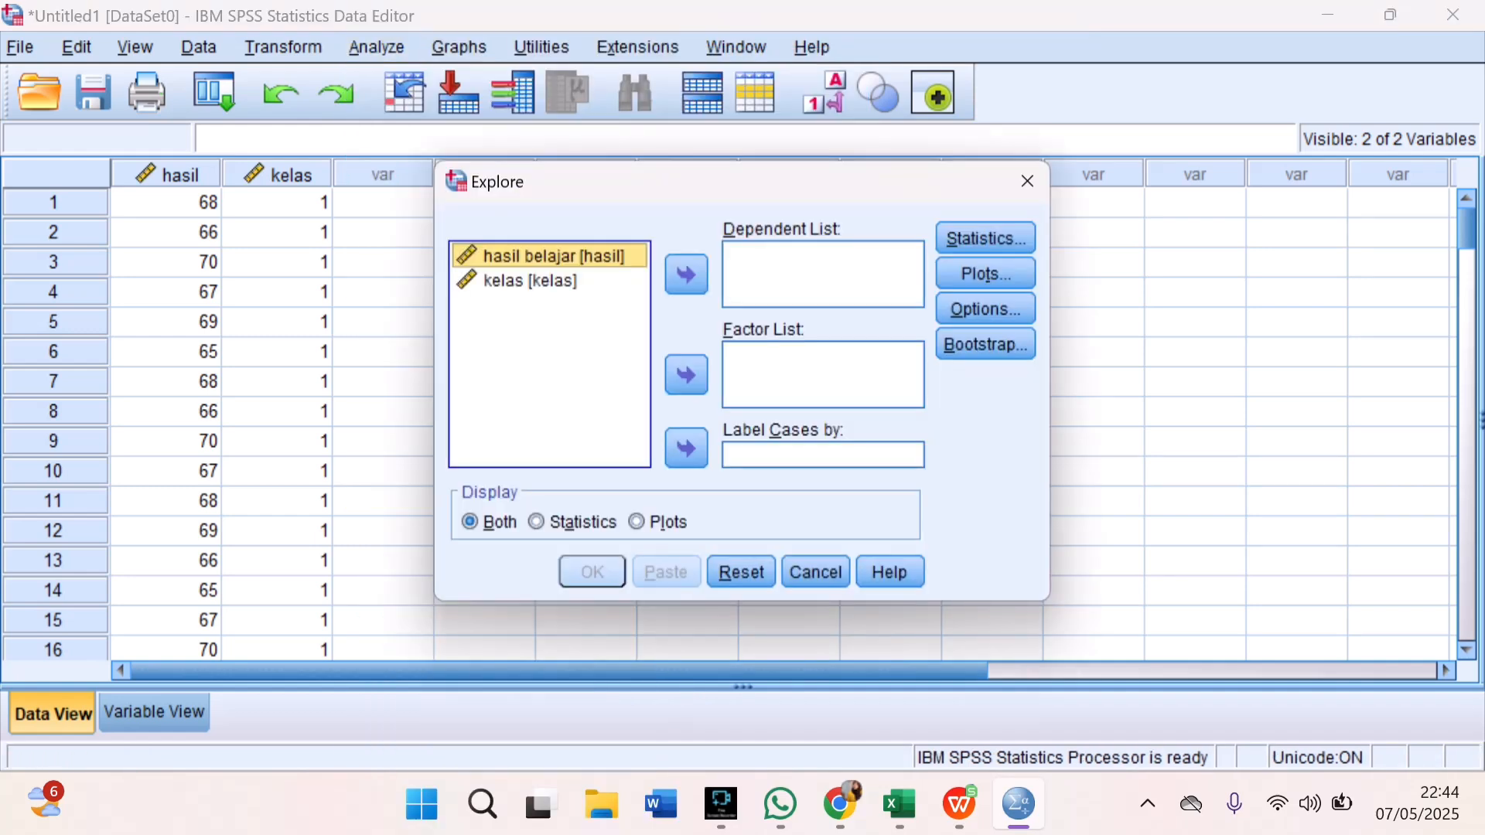
click(686, 274)
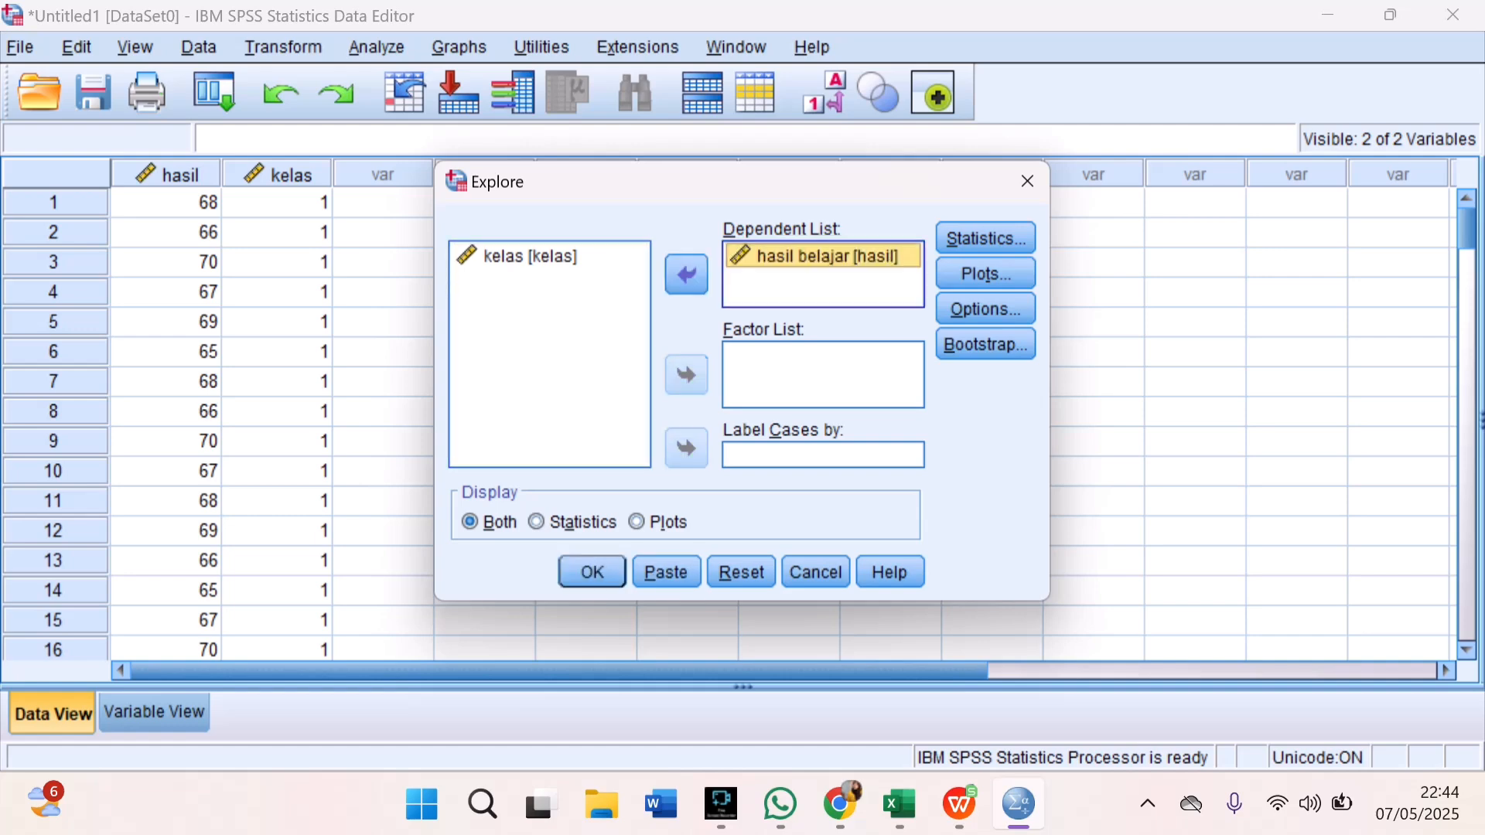
click(531, 256)
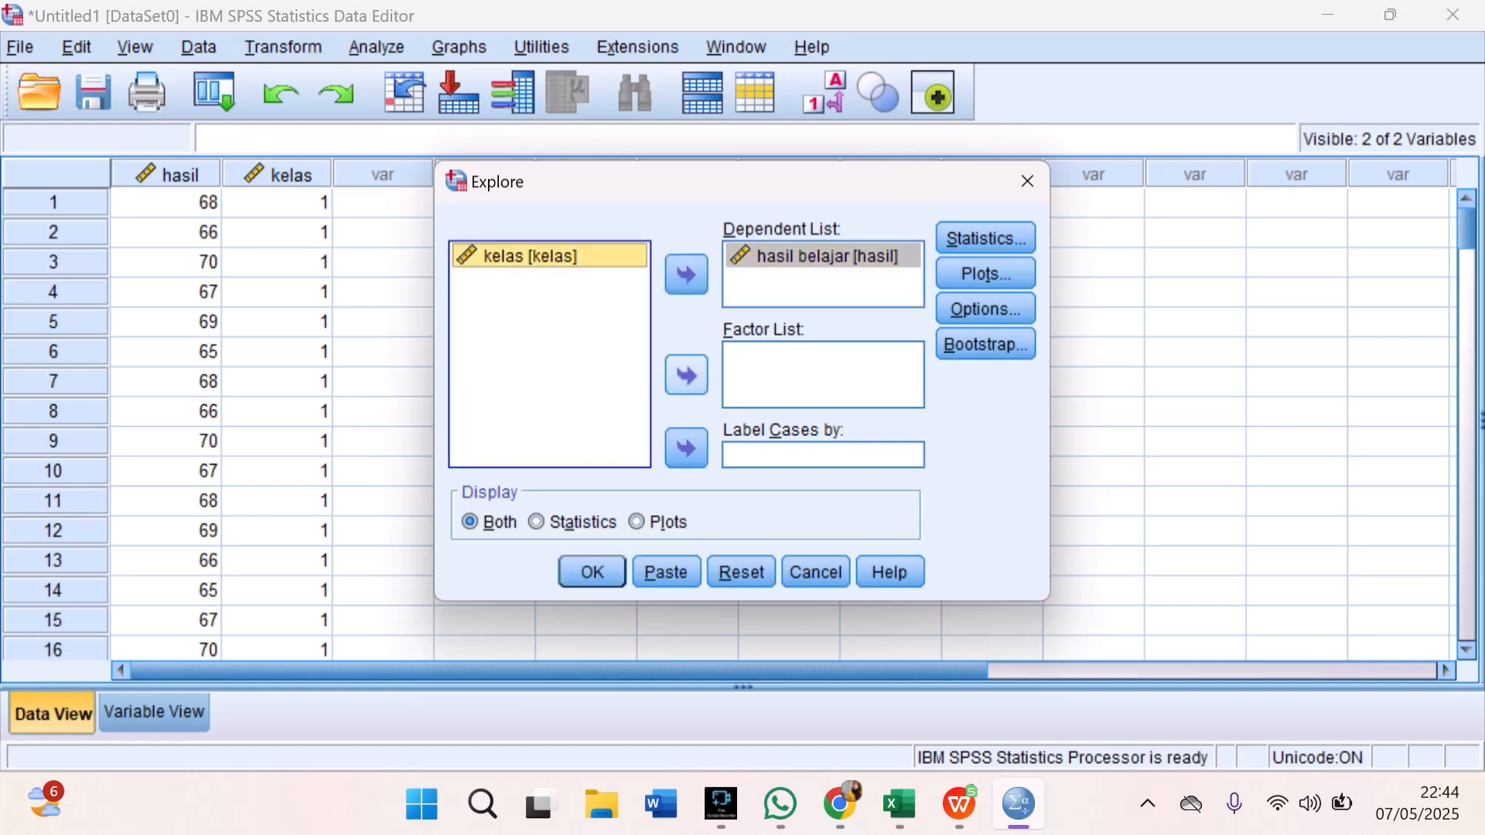
click(686, 375)
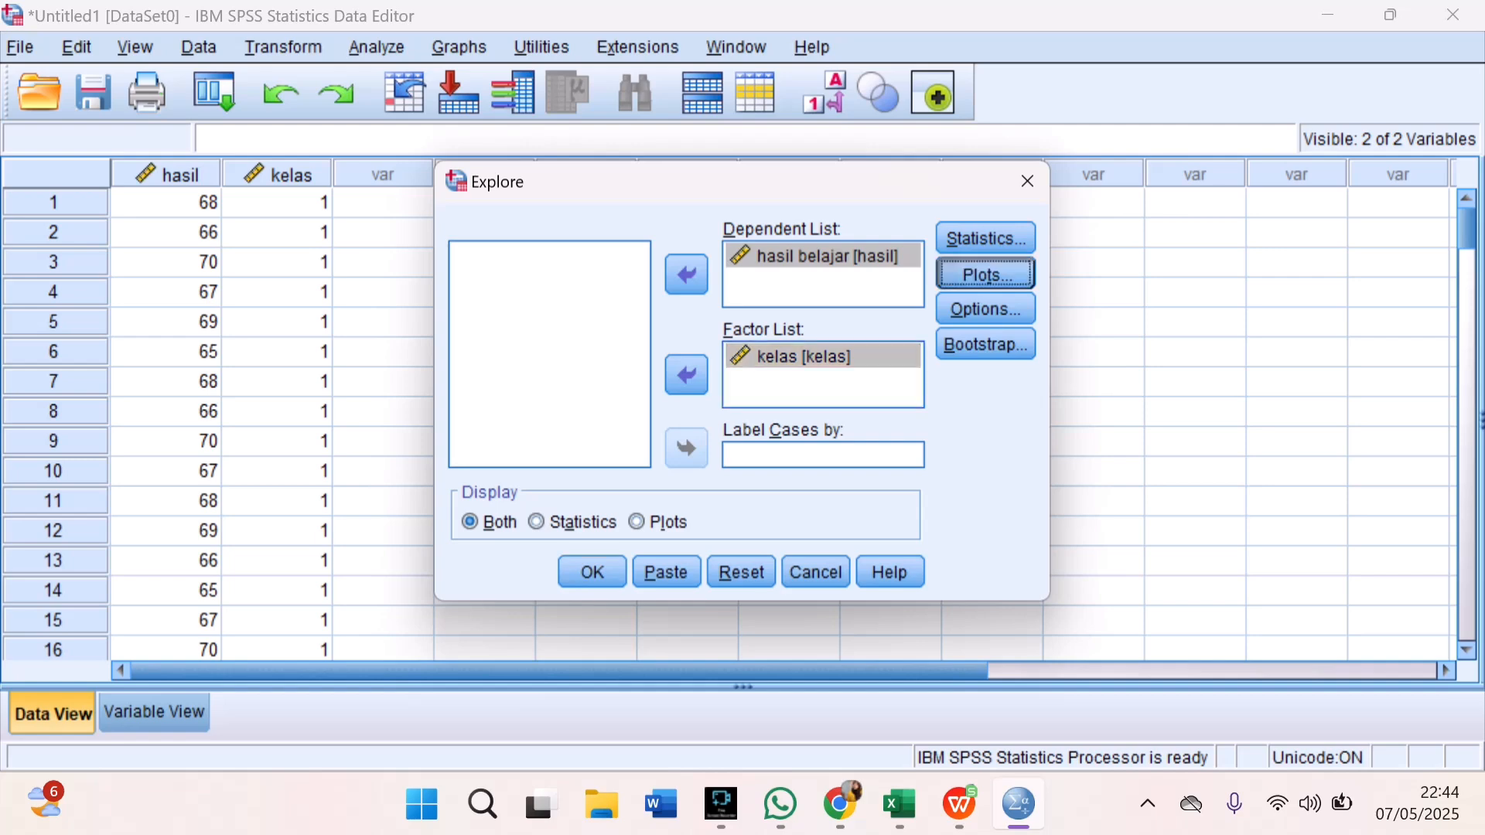
Step: Enable normality plots with tests in the Explore analysis, run it and review the Tests of Normality table
click(986, 274)
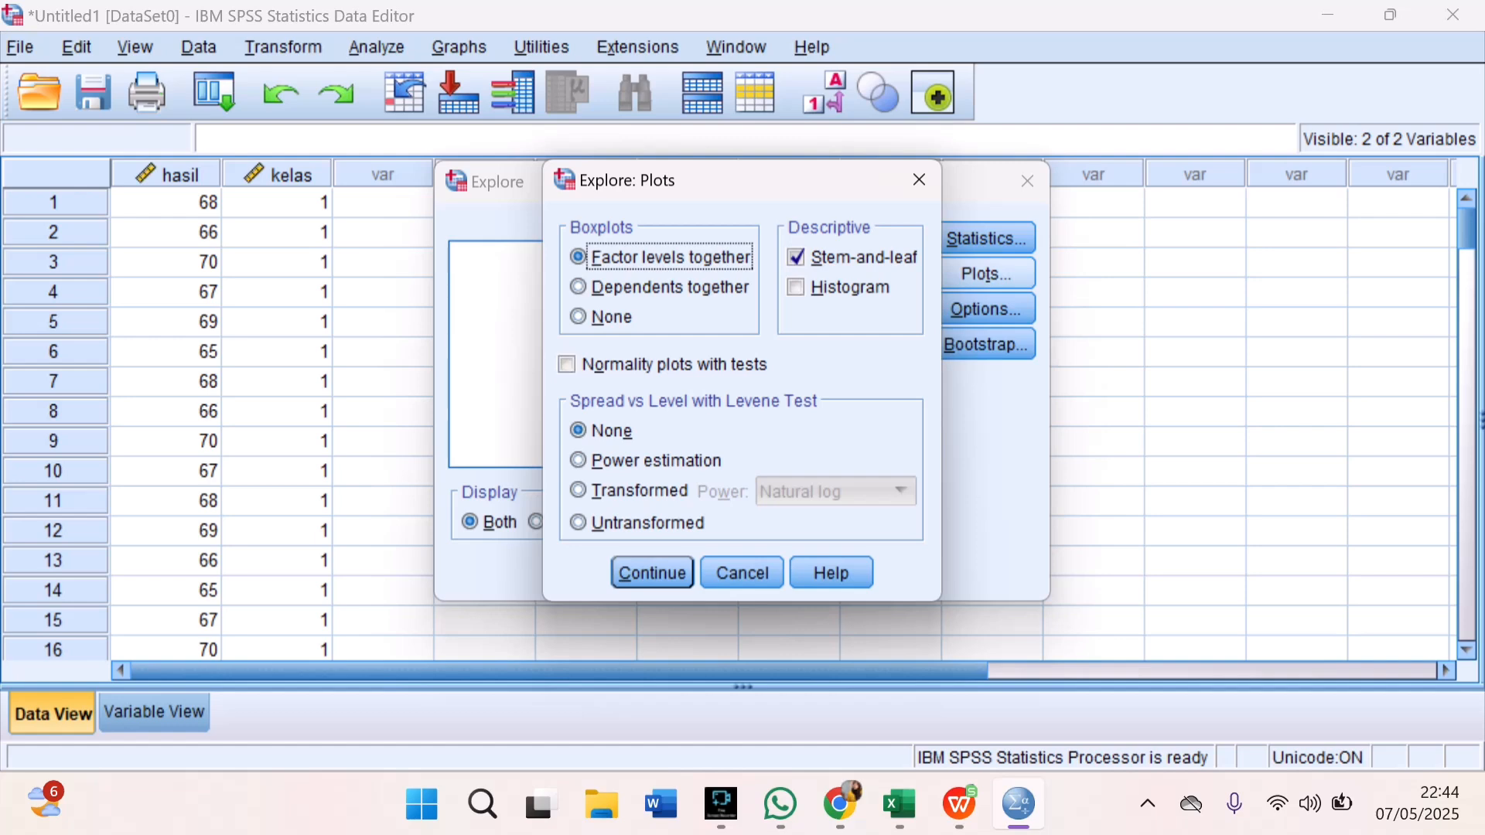
click(567, 364)
click(652, 573)
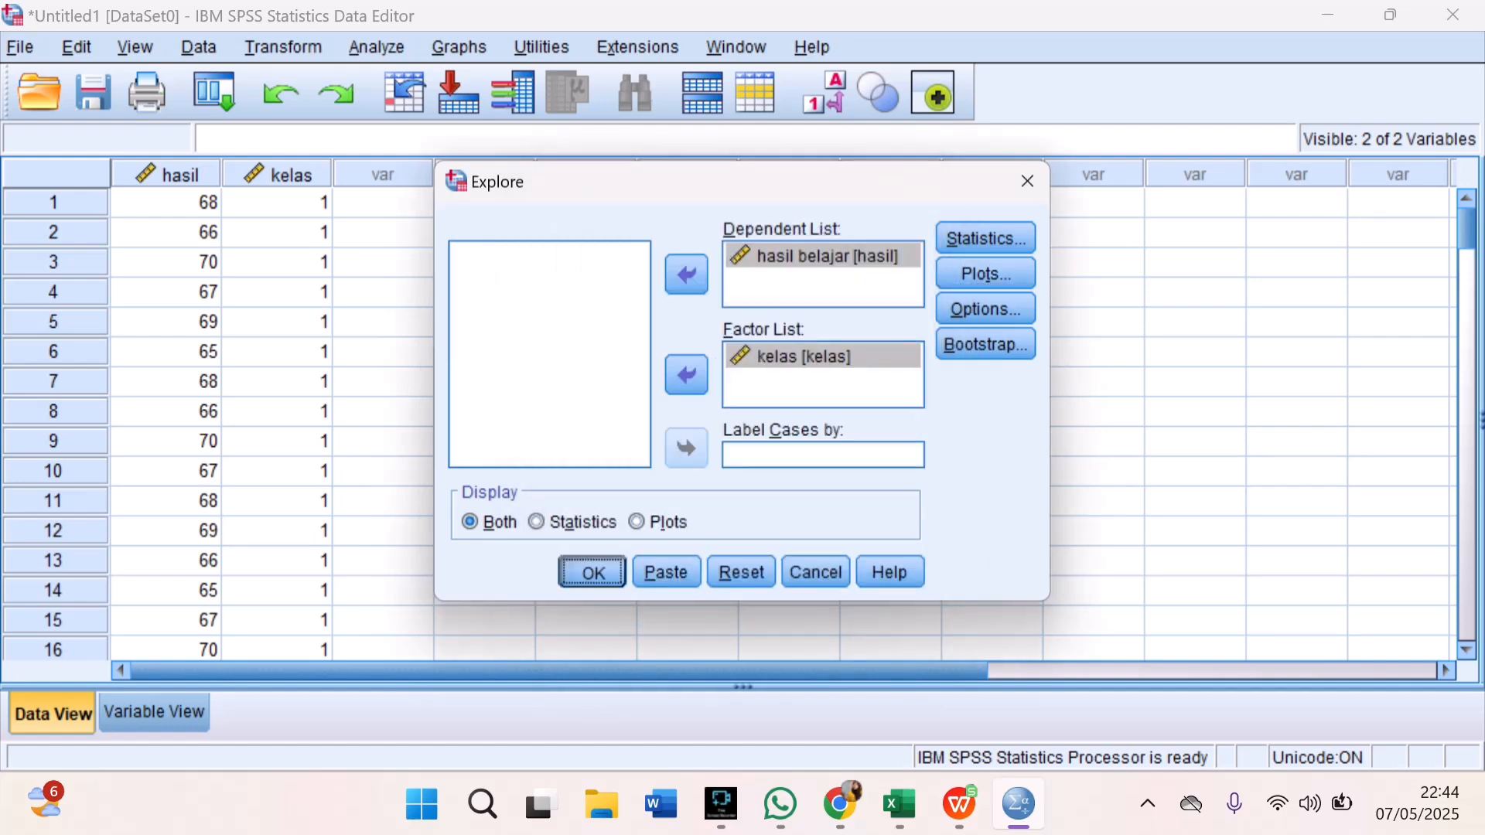
click(592, 572)
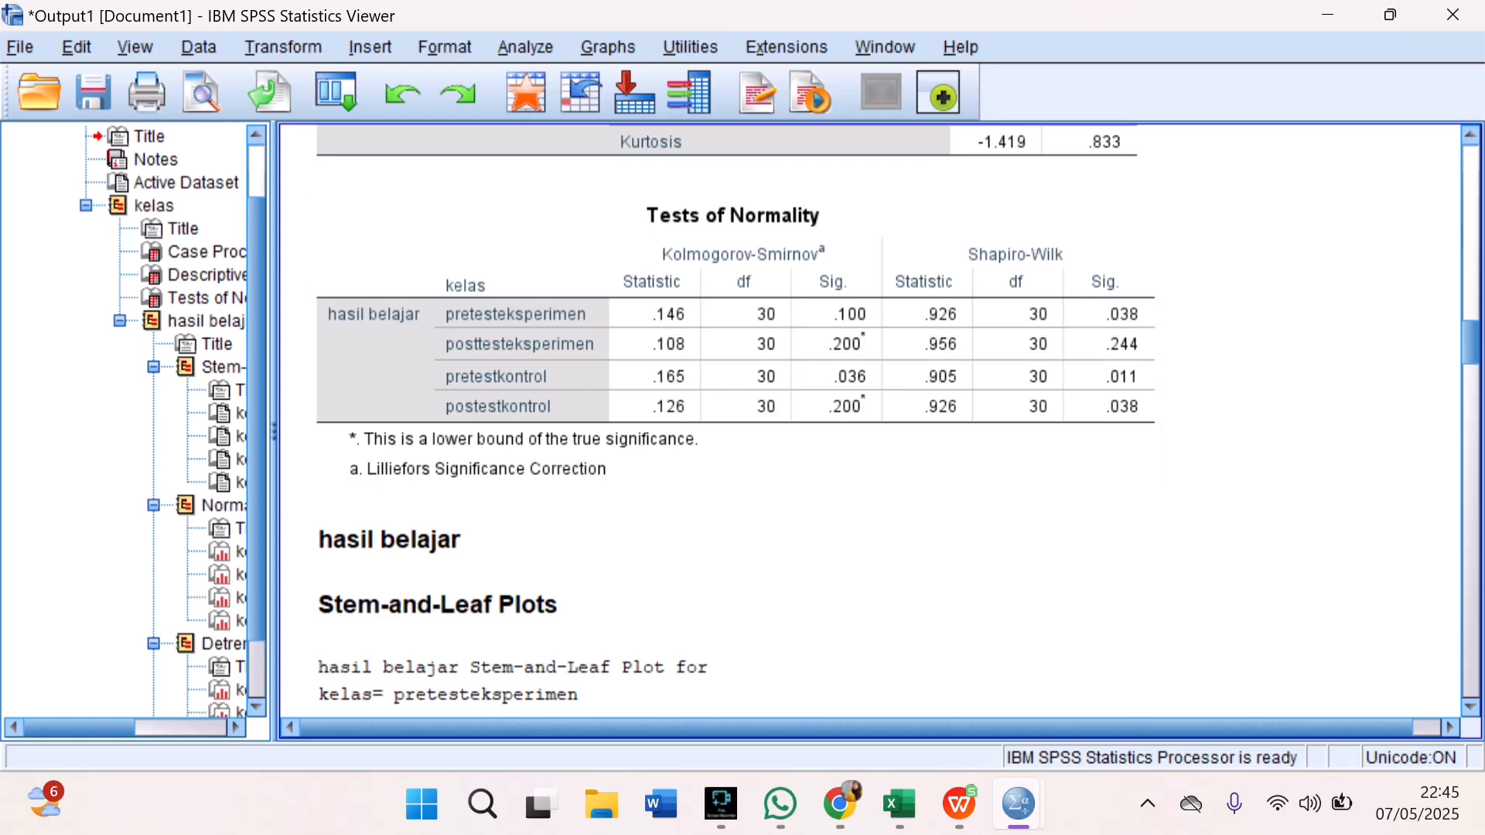
scroll(874, 422, down, 3)
scroll(874, 421, up, 3)
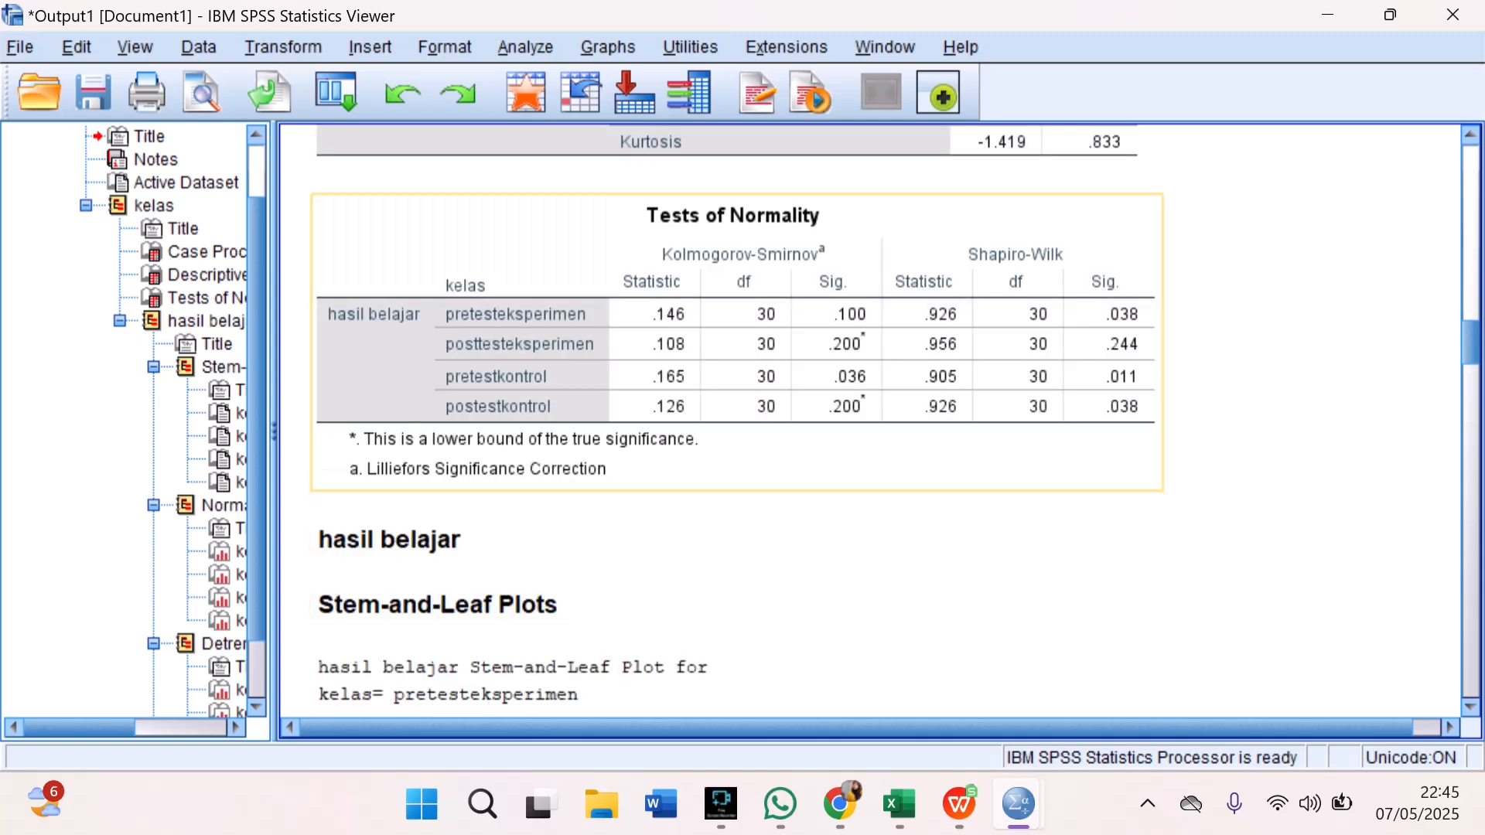